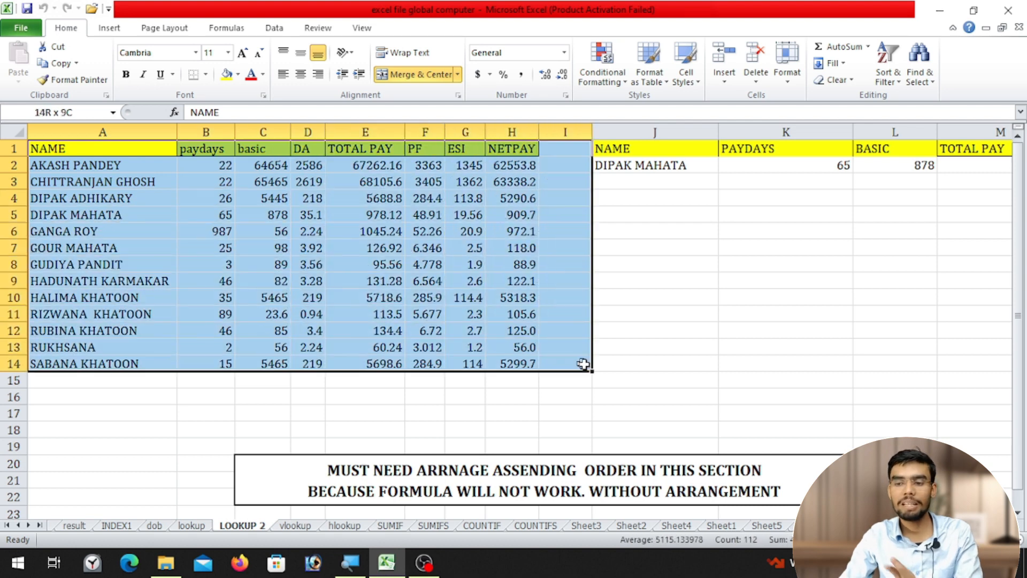
Sort the payroll table by the NAME column from A to Z, expanding the selection to the adjacent data
left_click(482, 458)
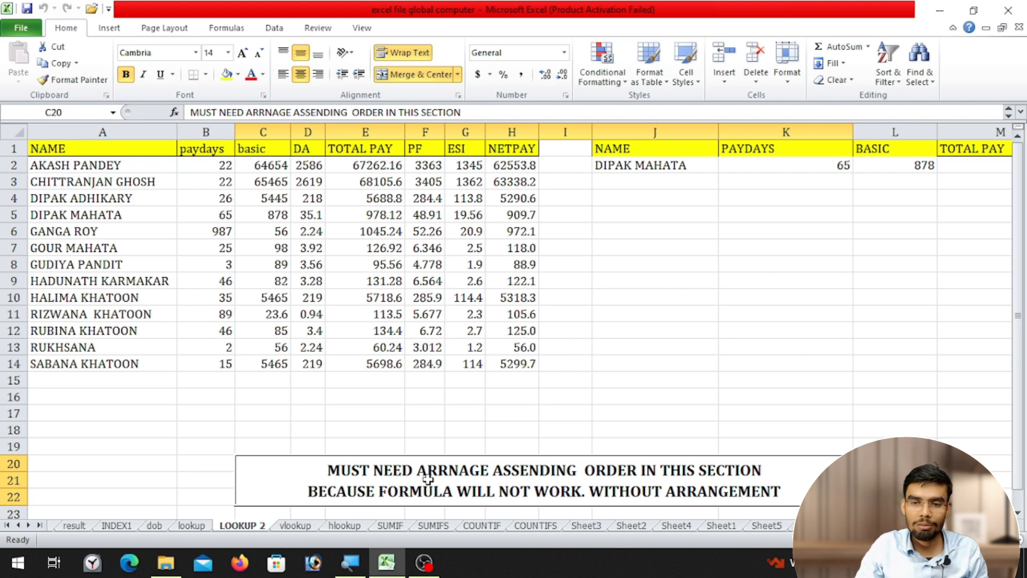
left_click(87, 131)
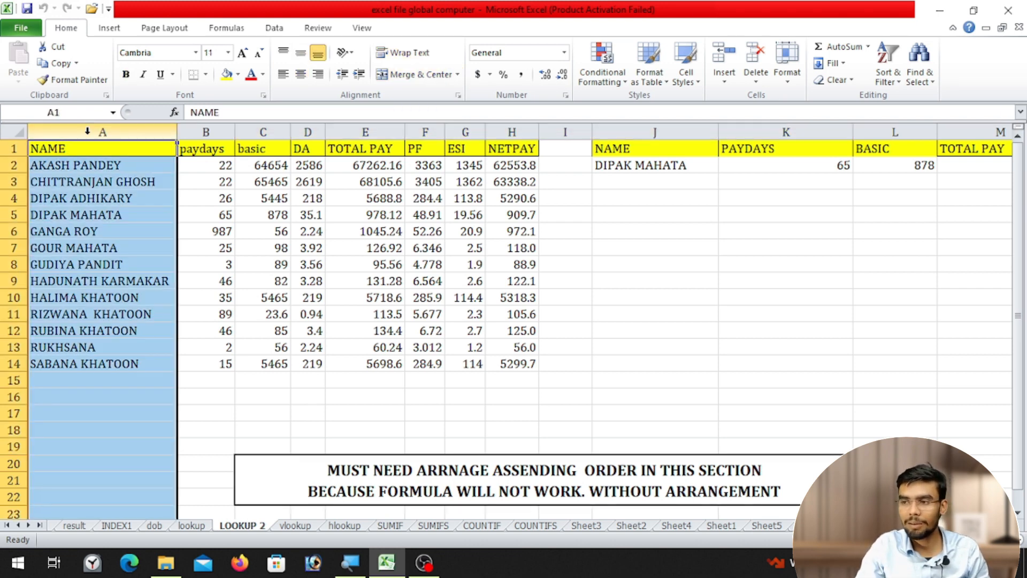
left_click(899, 83)
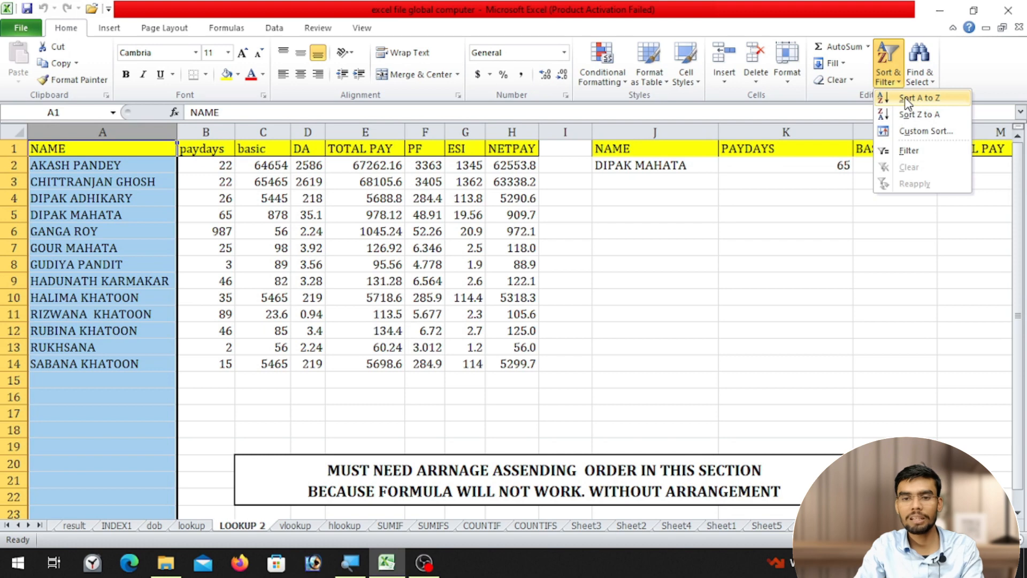
left_click(908, 102)
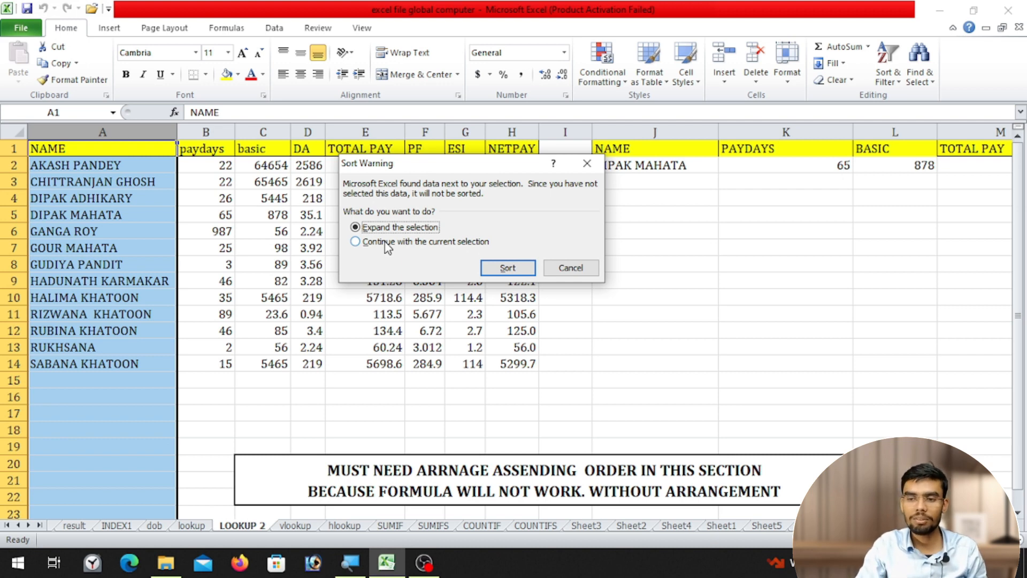
left_click(507, 268)
left_click(508, 334)
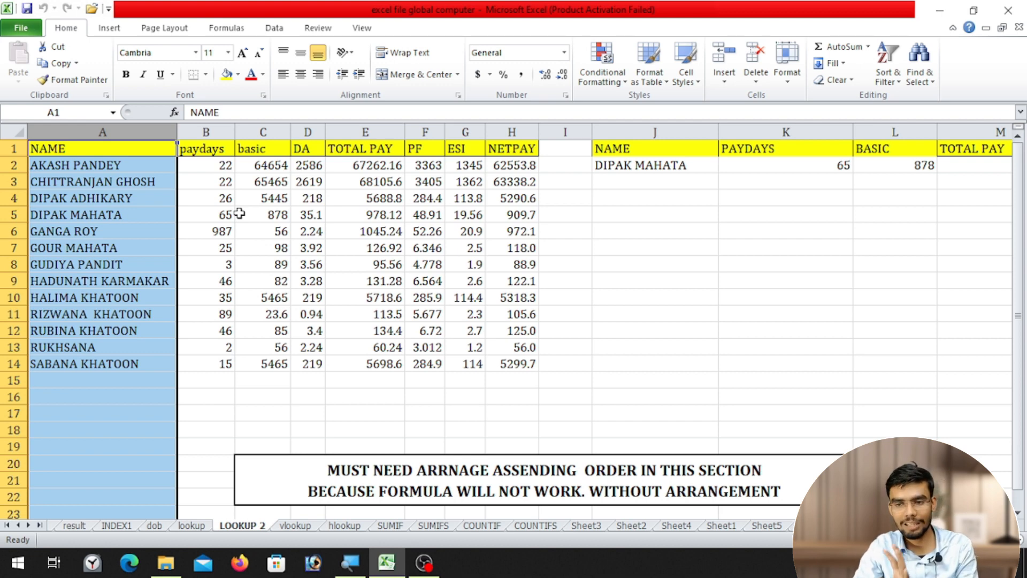
Check the TOTAL PAY and PF formulas in row 2, and change the PF header to "PF 5%"
left_click(335, 168)
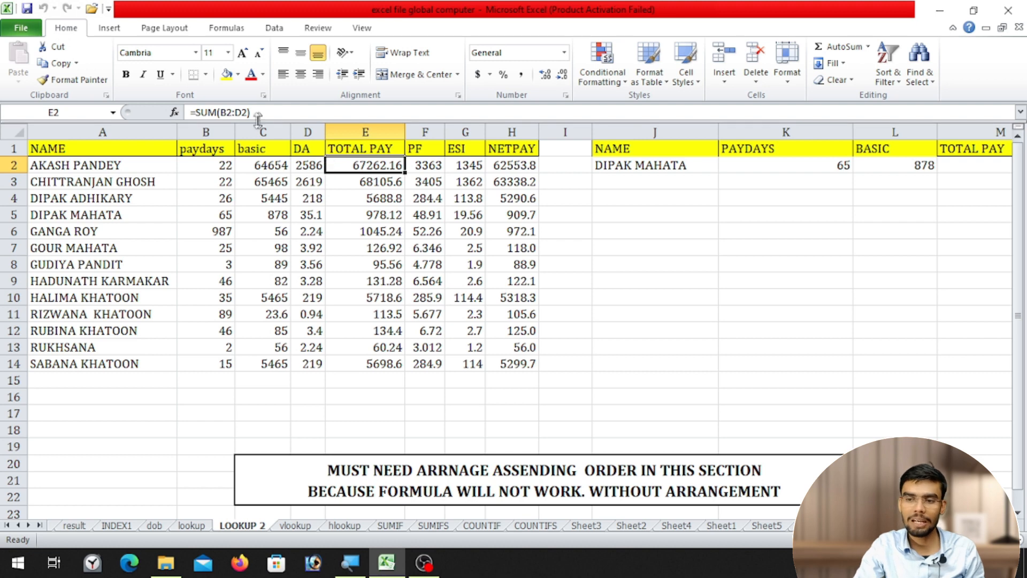
left_click(411, 165)
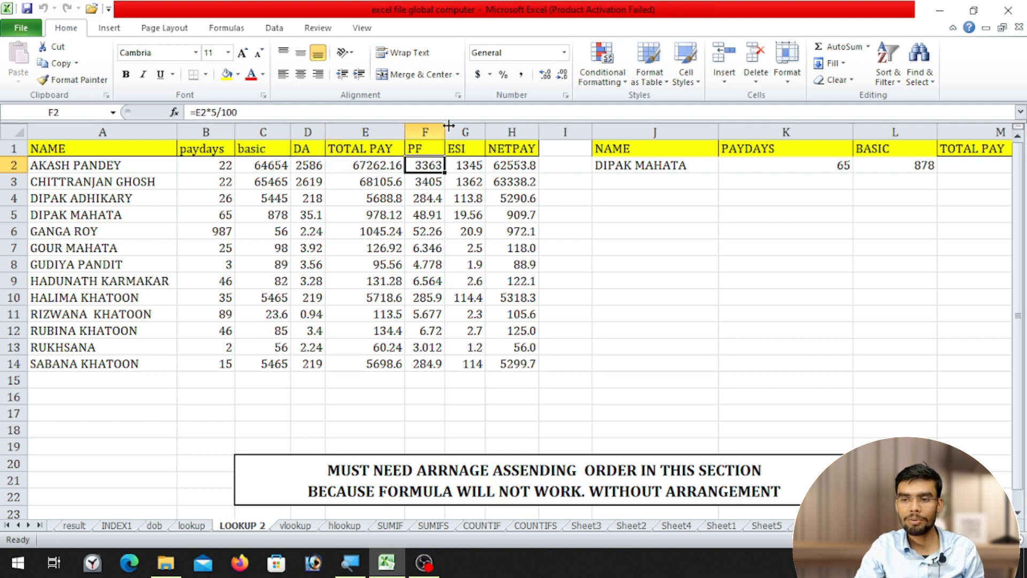
left_click(420, 150)
double_click(420, 151)
type("5%")
left_click(447, 154)
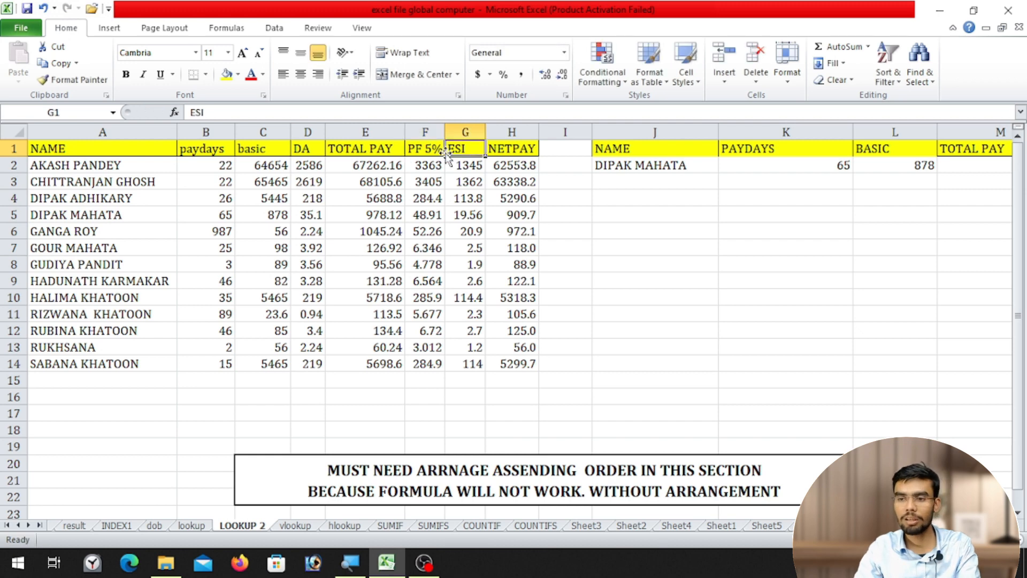
Check the ESI formula in G2 and change the ESI header to "ESI2%"
left_click(469, 170)
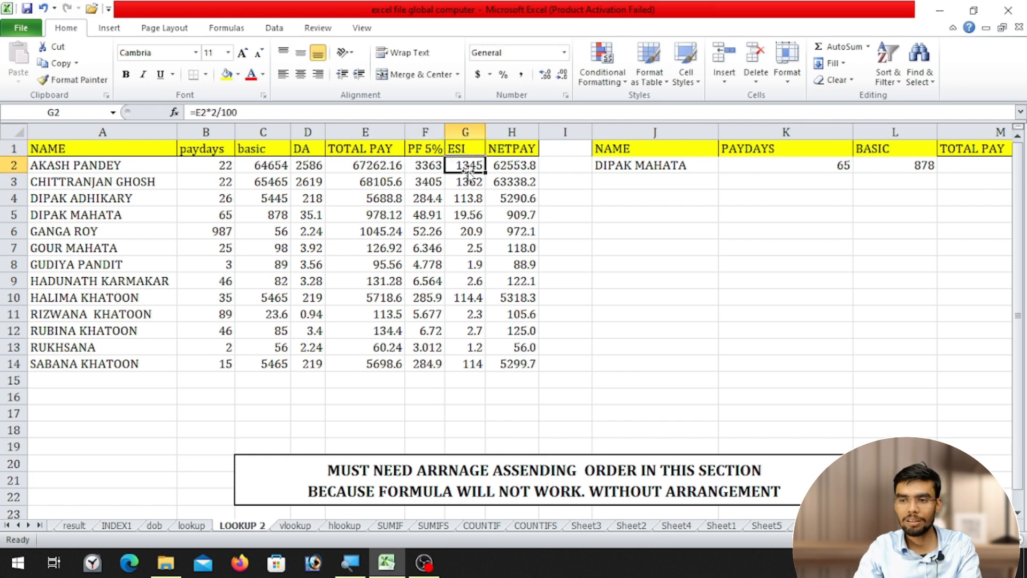
double_click(484, 149)
type("2%")
left_click(509, 162)
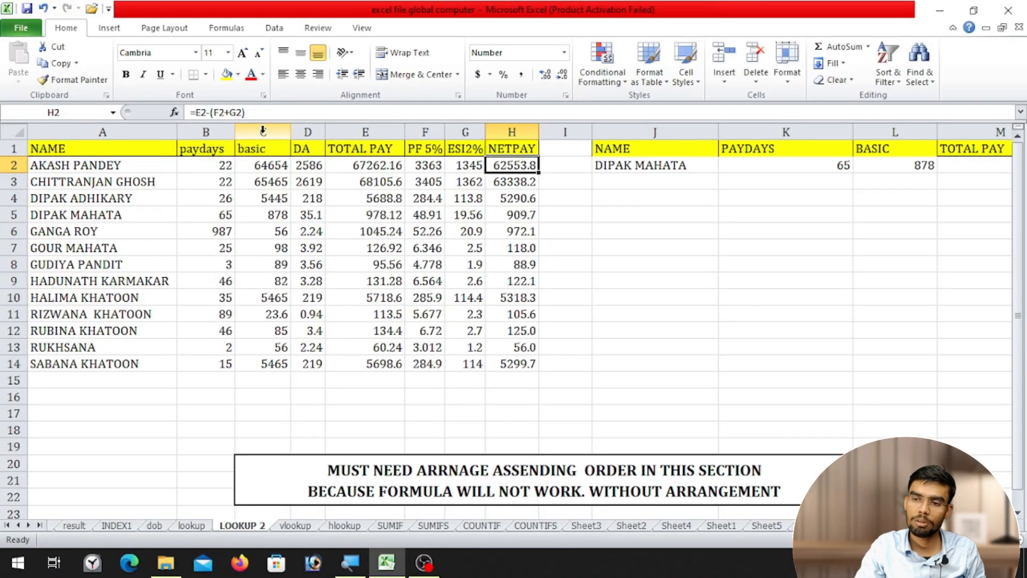
Examine the NETPAY formula and the LOOKUP formulas for PAYDAYS, BASIC and TOTAL PAY beside the name selector in J2
left_click(492, 196)
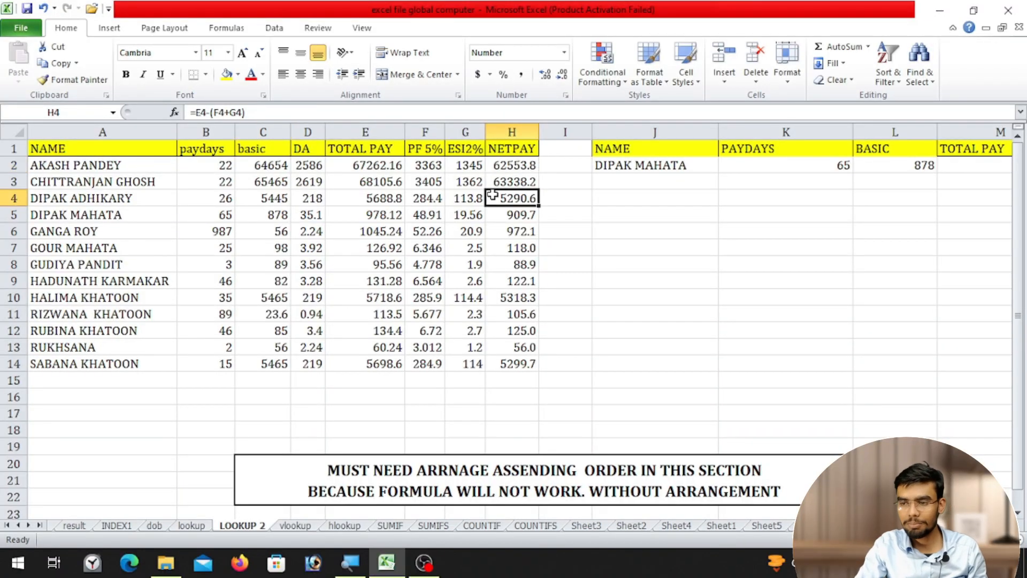
left_click(664, 167)
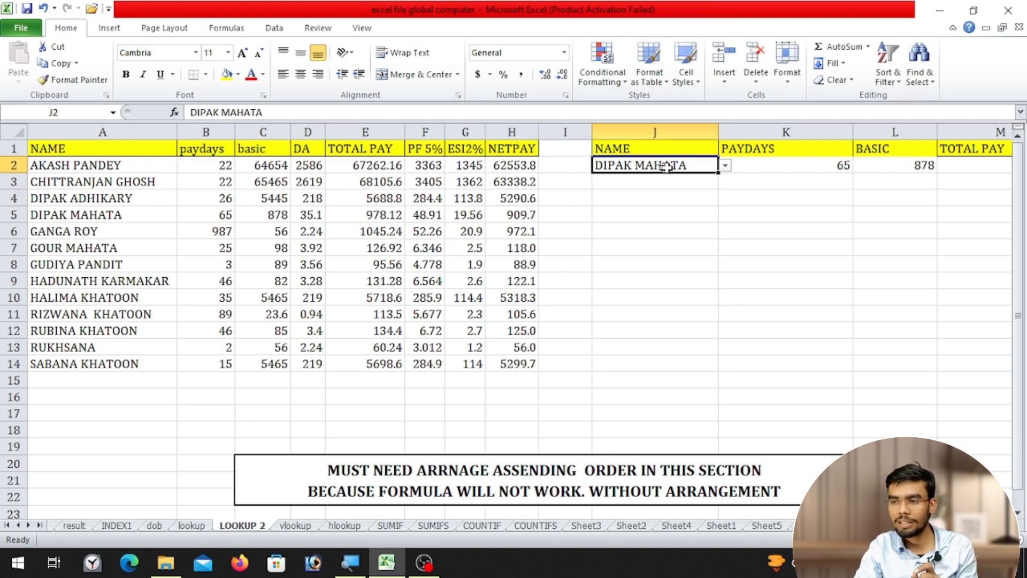
left_click(817, 165)
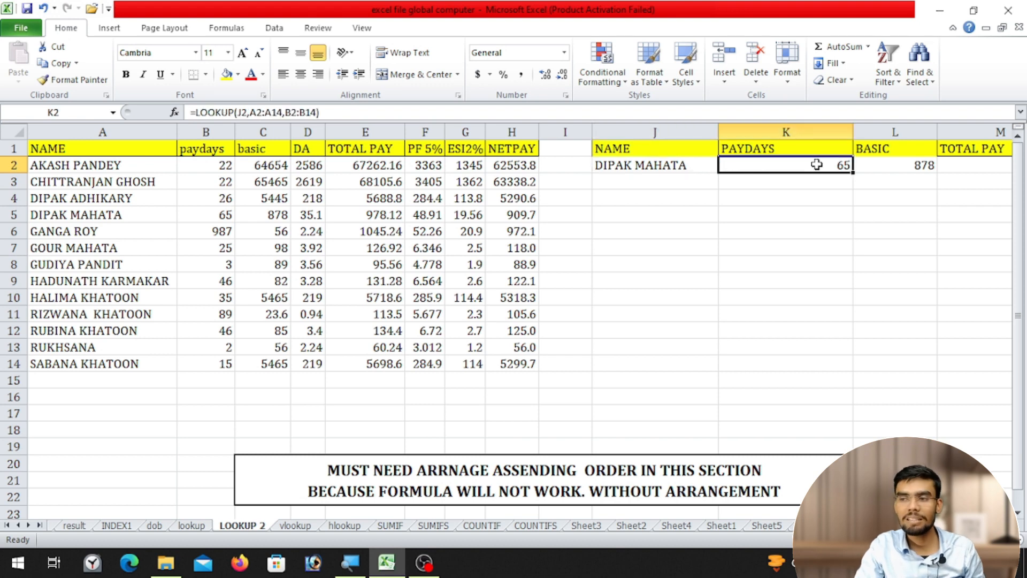
left_click(879, 166)
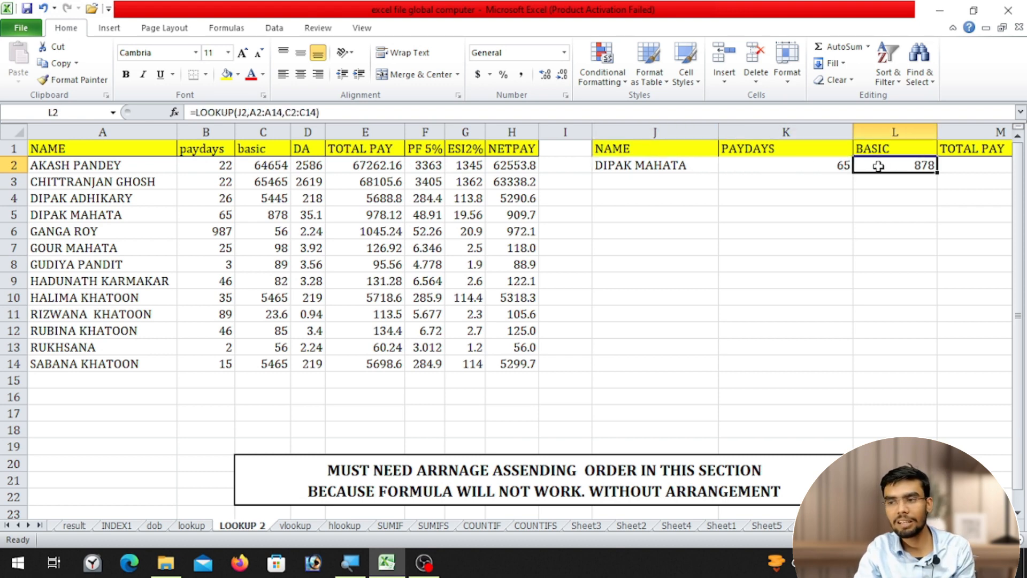
left_click(965, 169)
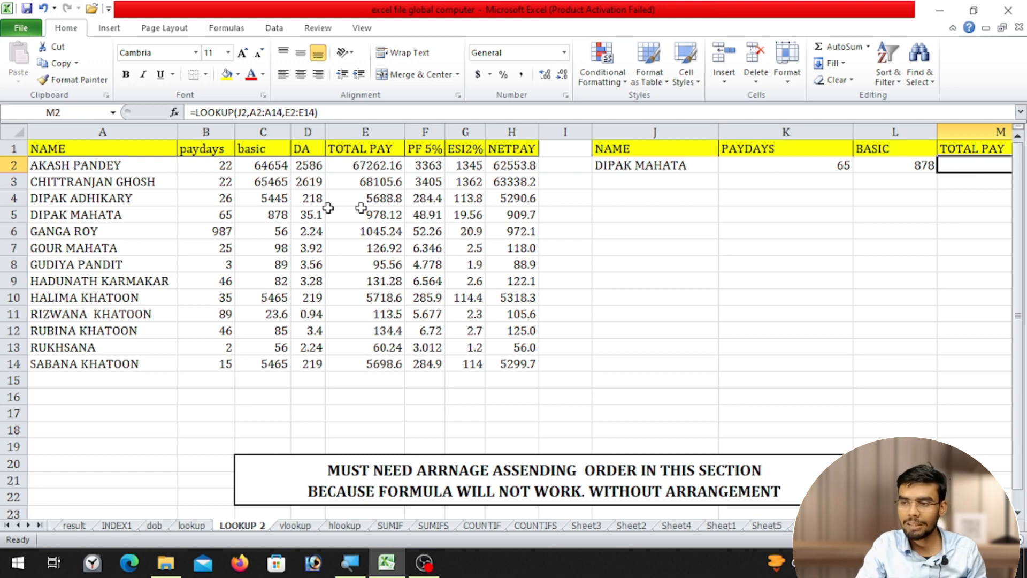
left_click(642, 170)
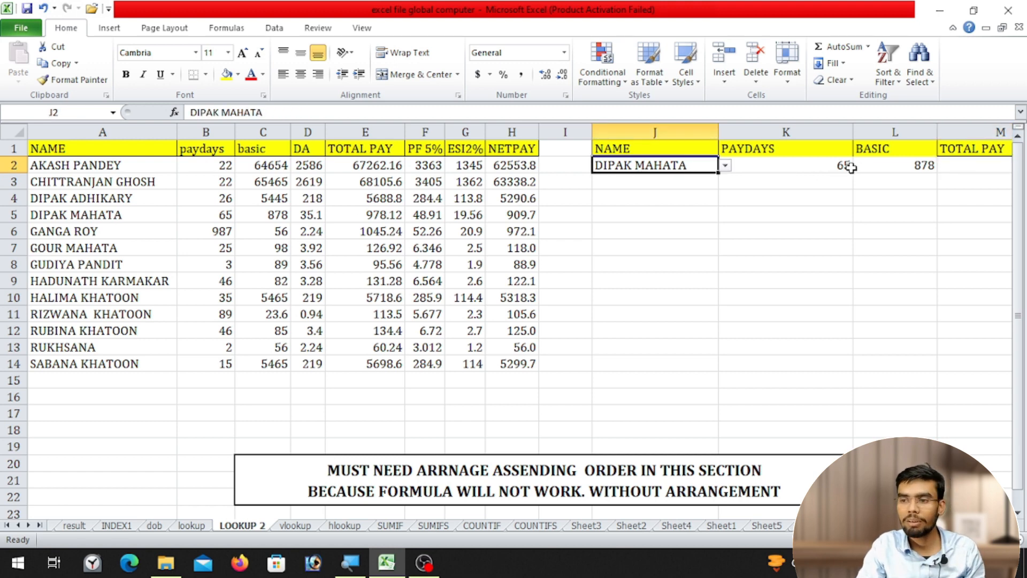
left_click(851, 167)
Choose a different employee name in J2 and compare the looked-up PAYDAYS with that employee's row in the source table
left_click(695, 166)
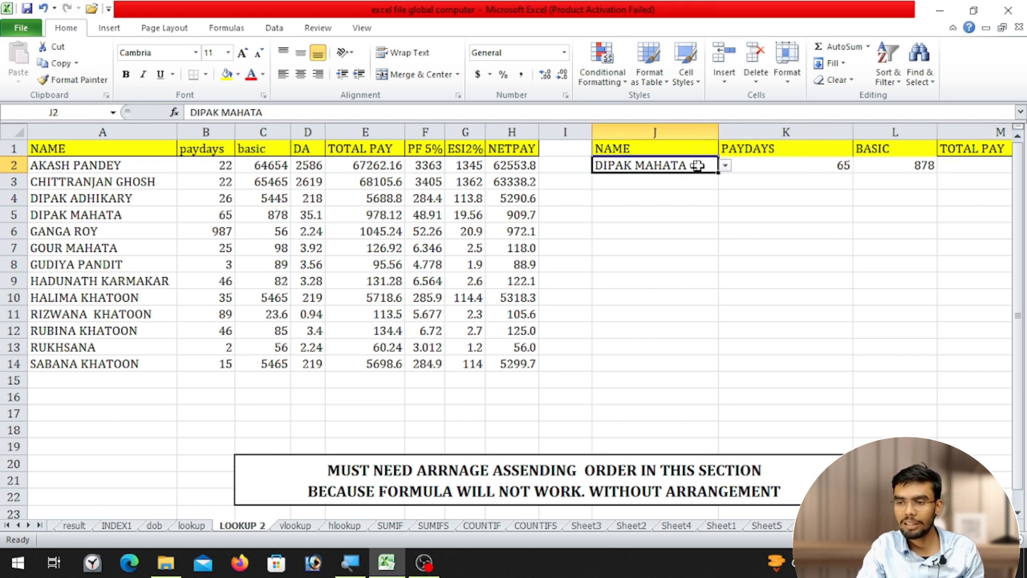
left_click(725, 166)
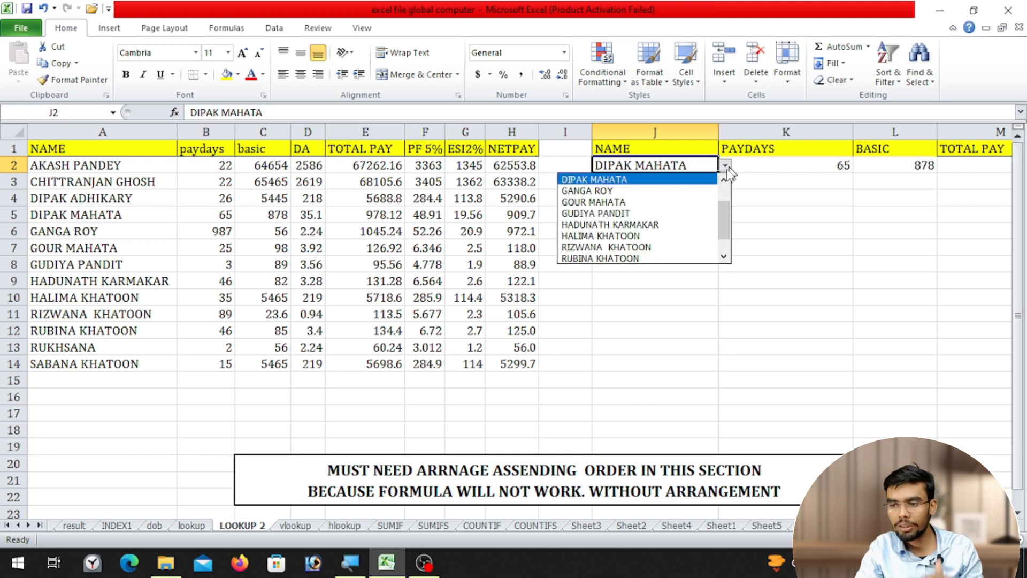
left_click(604, 214)
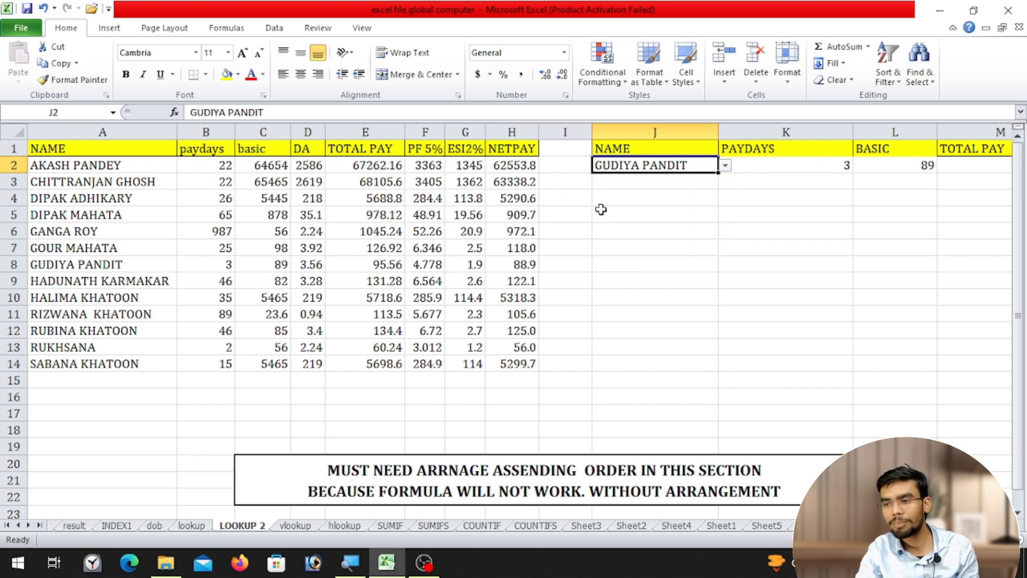
left_click(790, 172)
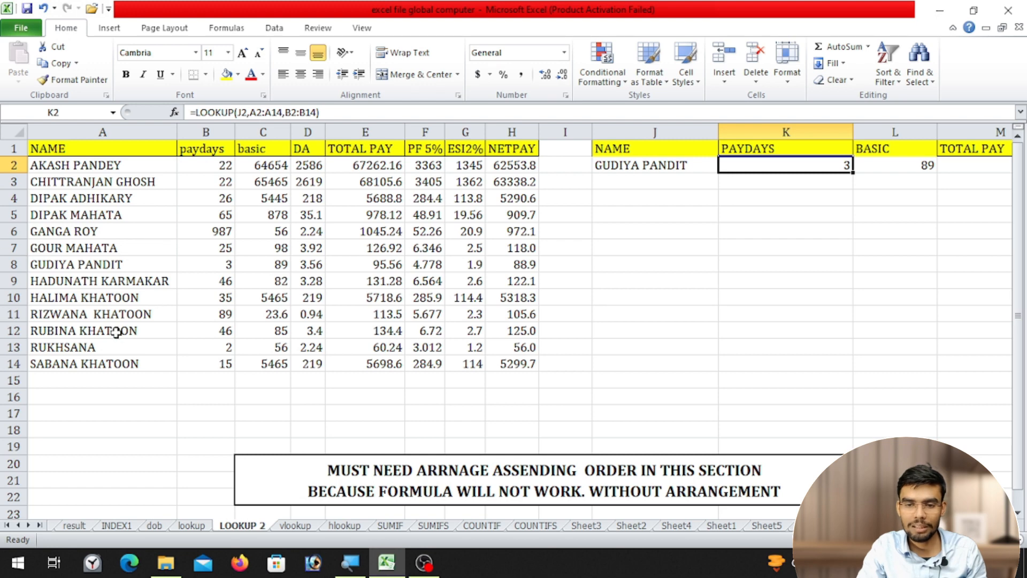
left_click(64, 265)
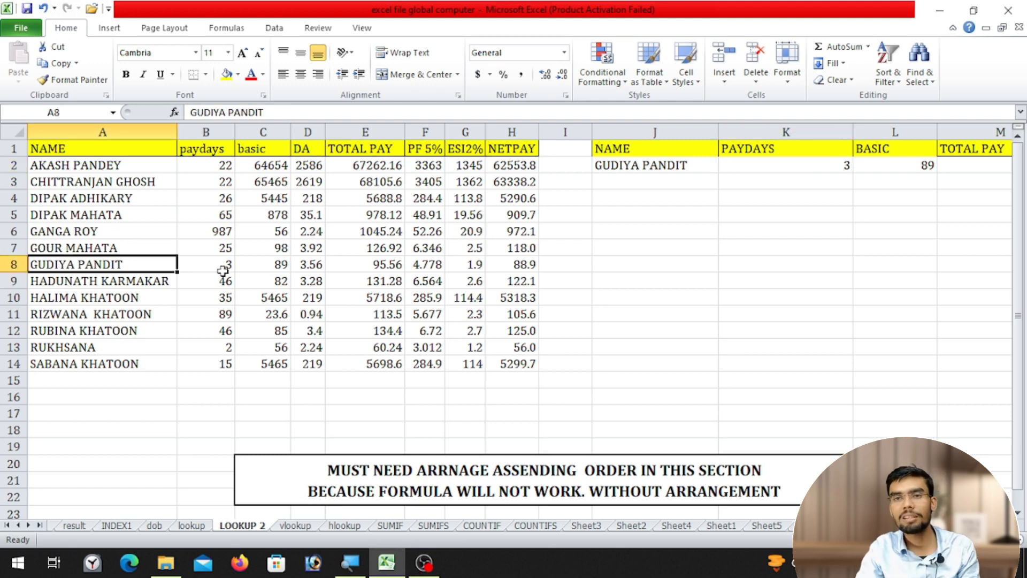
left_click(222, 269)
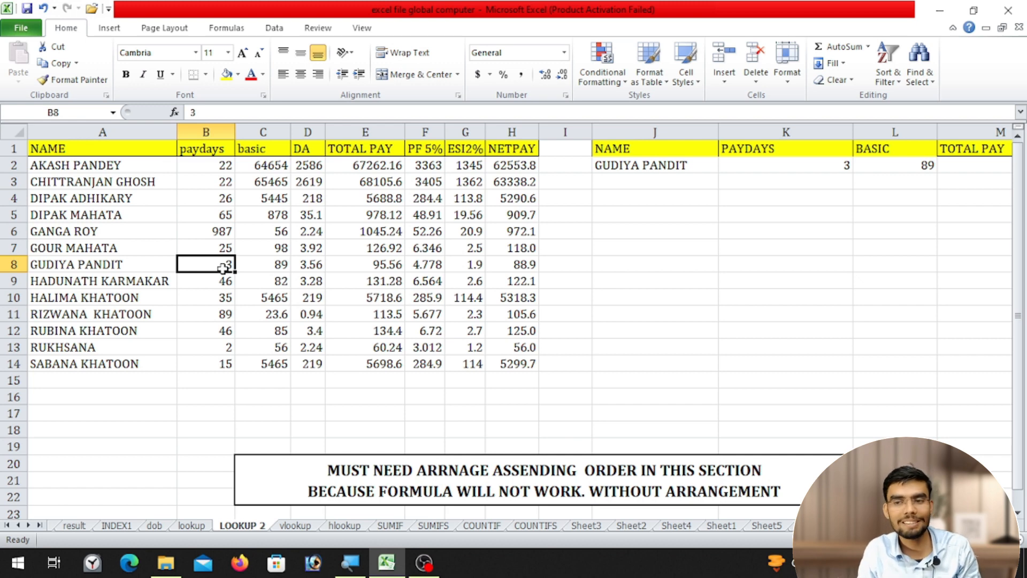
Copy the payroll table A1:H14 into a new workbook at A1 and widen column A to fit the names
left_click_drag(81, 150, 533, 357)
key("ctrl+c")
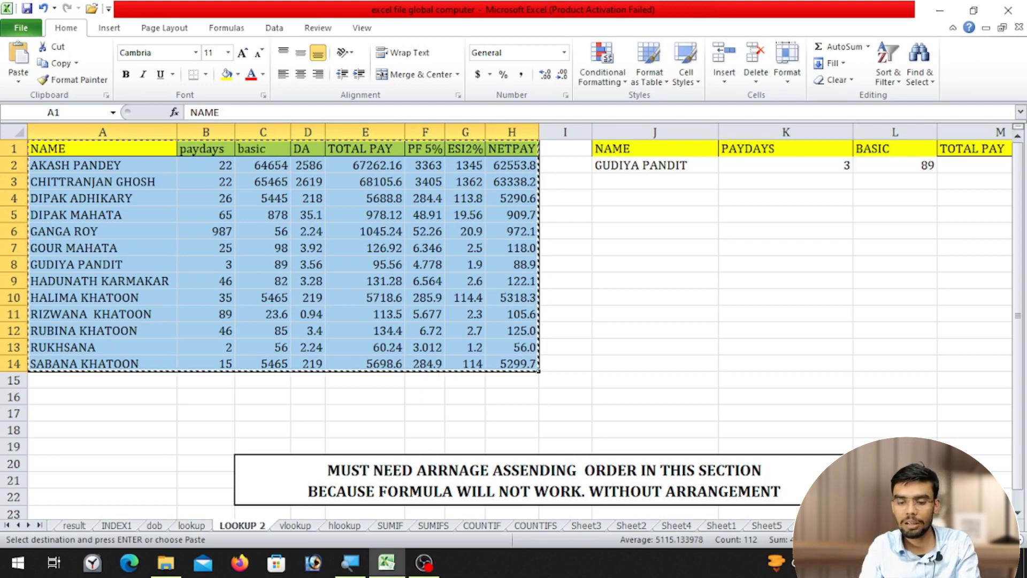
key("ctrl+n")
key("ctrl+v")
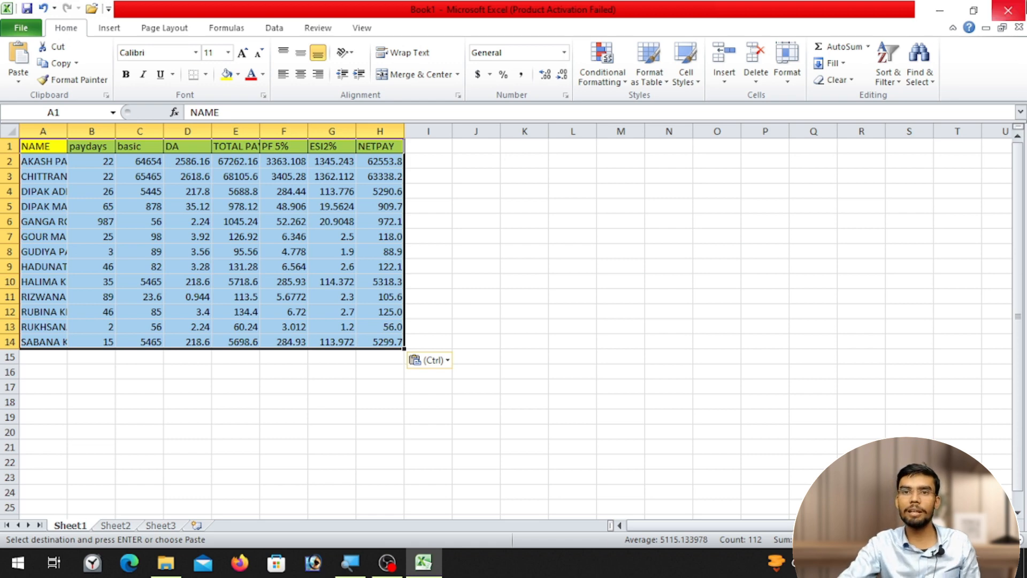
left_click(503, 163)
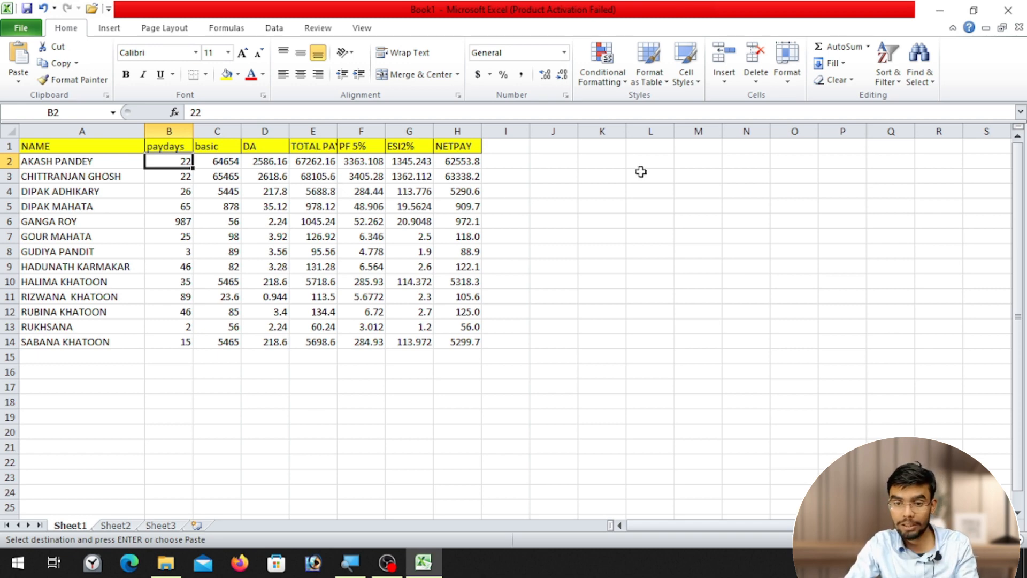
Copy the NAME and paydays headers from A1:B1 to J1:K1
left_click_drag(67, 146, 160, 144)
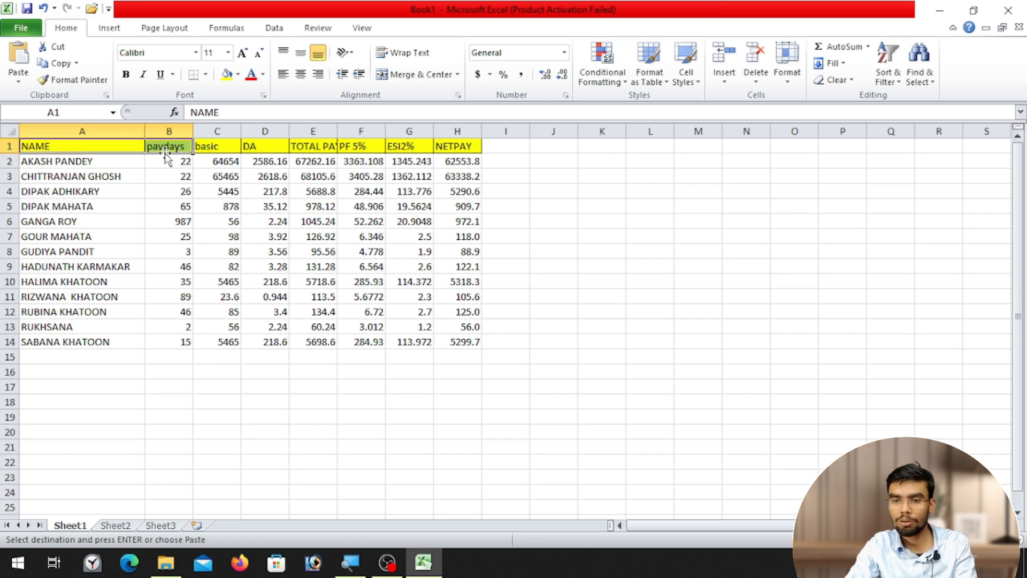
key("ctrl+c")
left_click_drag(555, 146, 603, 149)
key("ctrl+v")
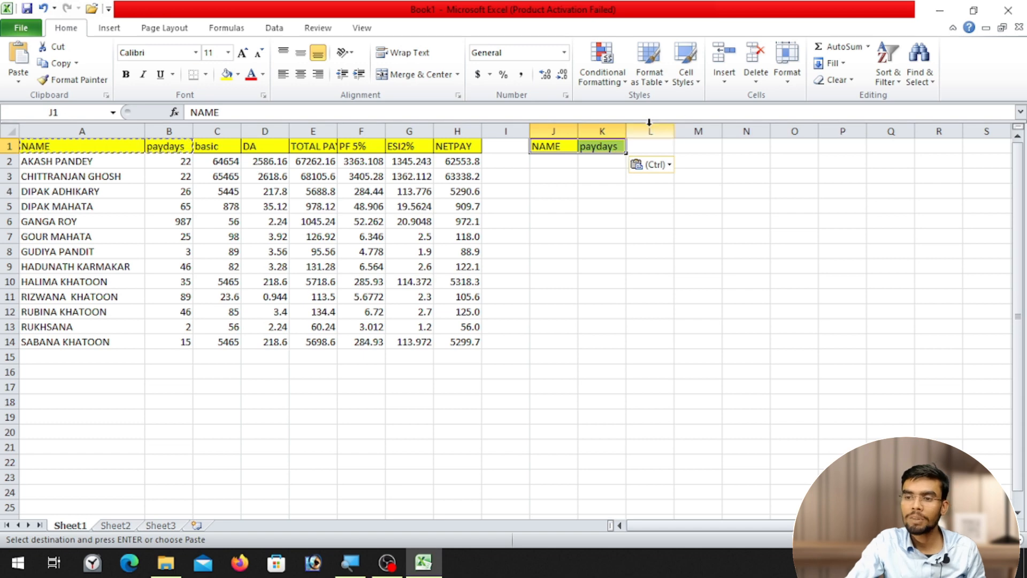
Widen columns J and K under the copied NAME and paydays headers
left_click(563, 165)
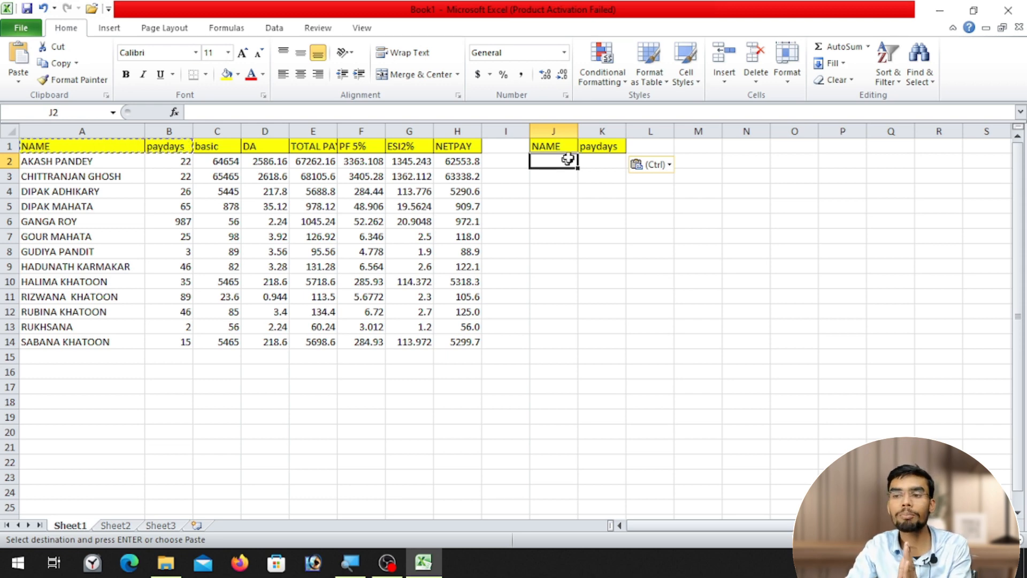
left_click_drag(578, 134, 712, 131)
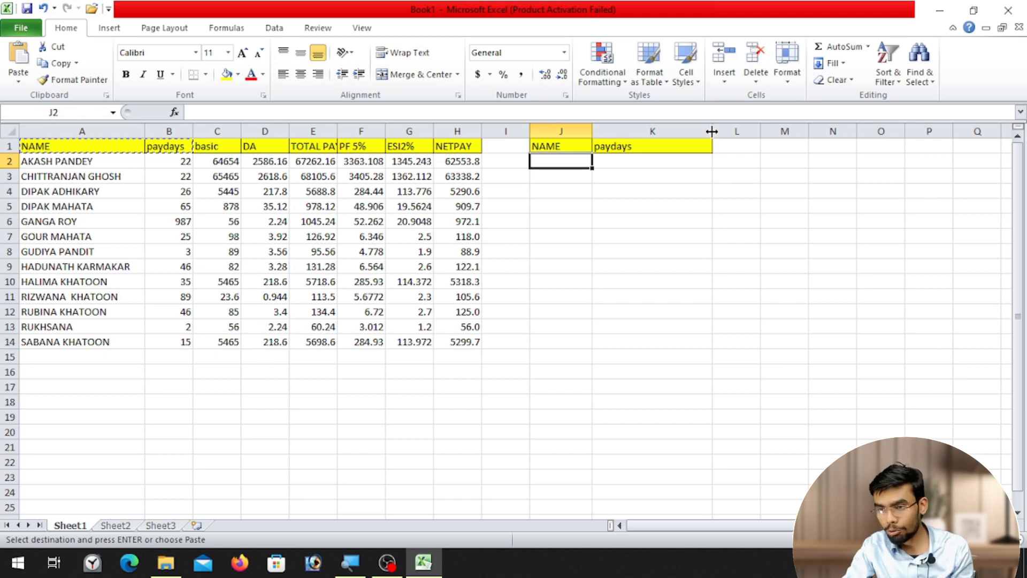
left_click_drag(592, 132, 612, 132)
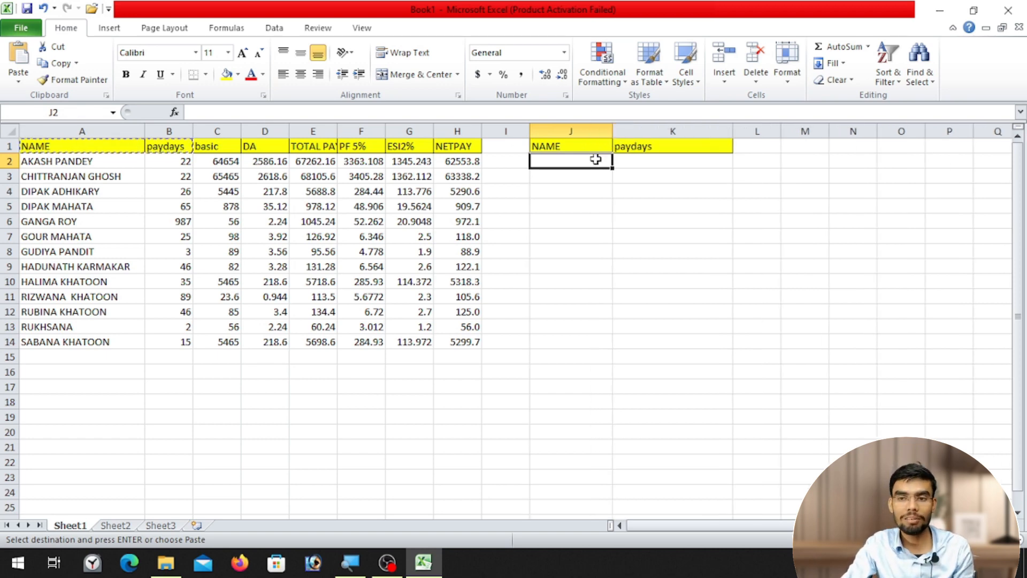
Add list data validation to J2 with the whole name column =$A:$A as the source
left_click(276, 30)
left_click(577, 77)
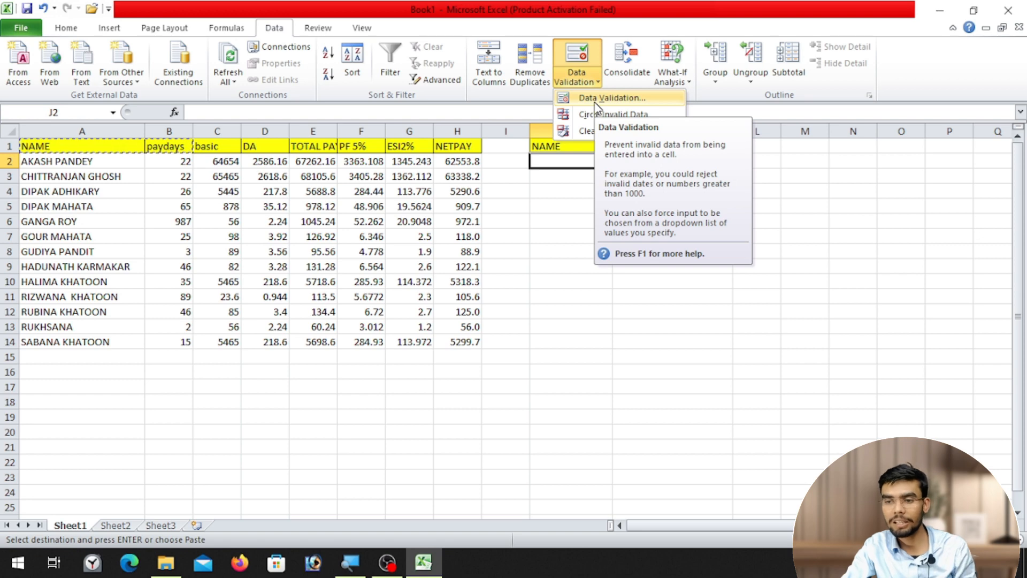
left_click(593, 98)
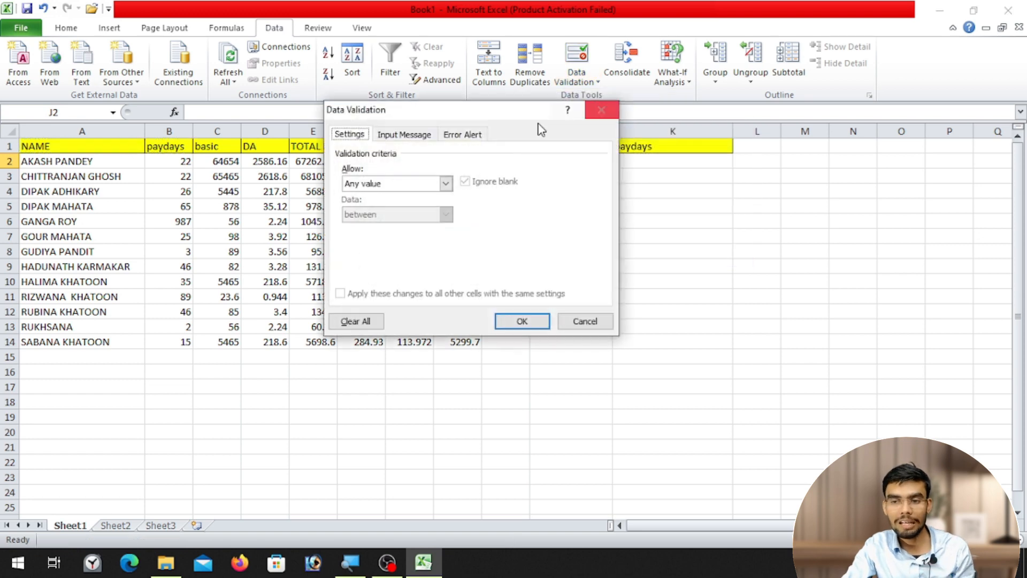
left_click(402, 185)
left_click(368, 225)
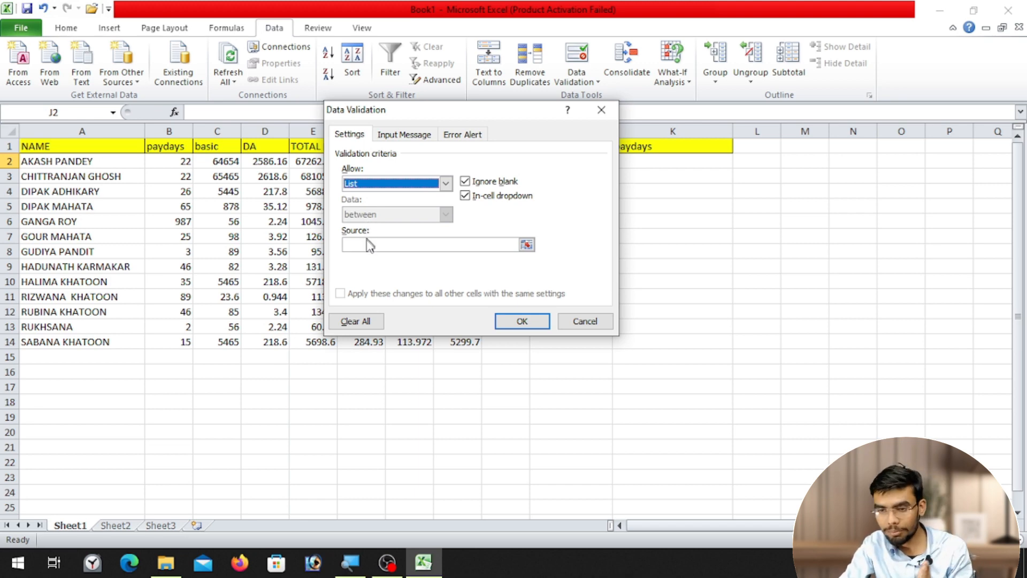
left_click(368, 245)
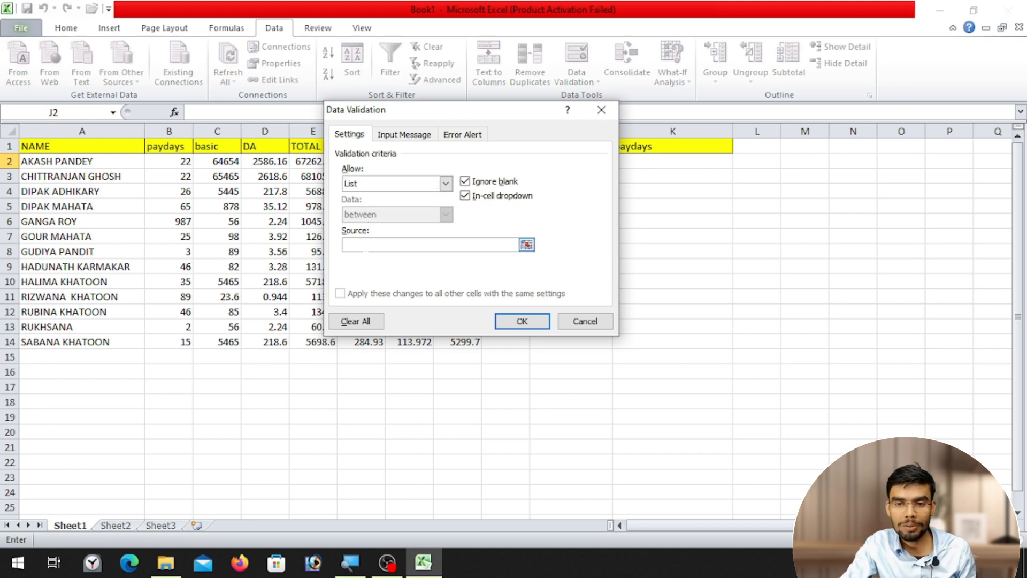
left_click(61, 128)
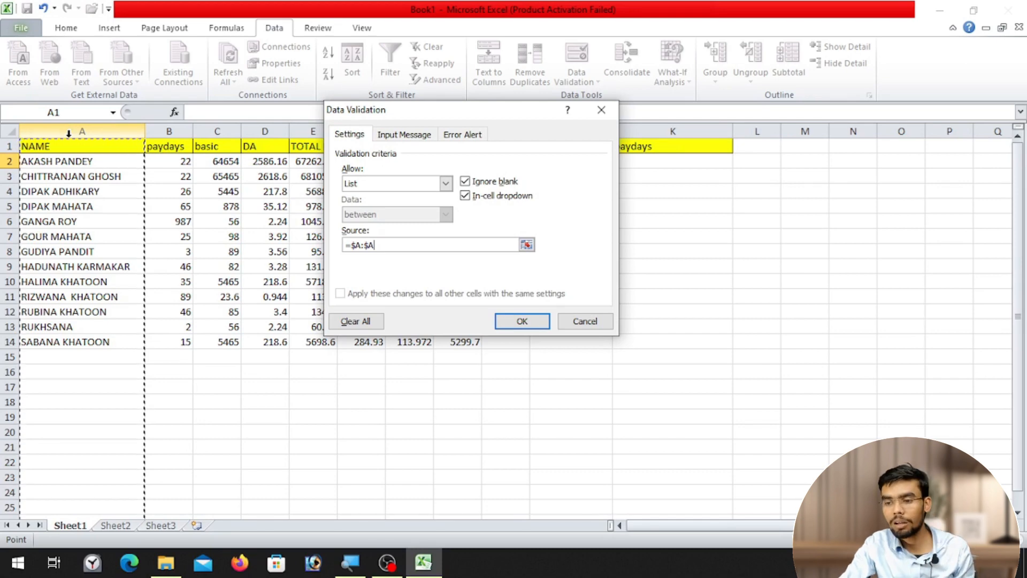
left_click(529, 321)
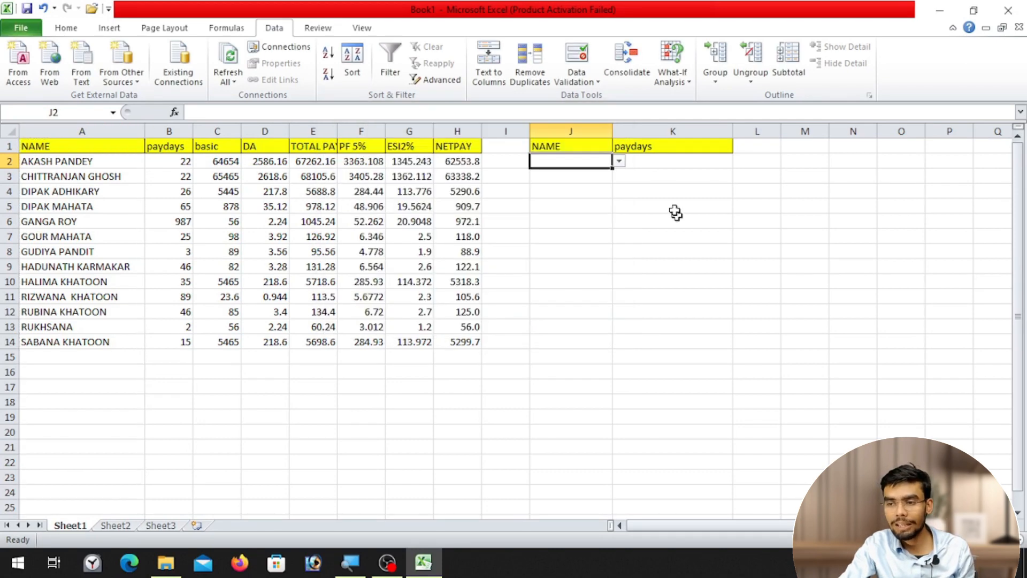
Try different employees in the J2 drop-down, ending on the one from row 4, and widen column J to fit the name
left_click(619, 161)
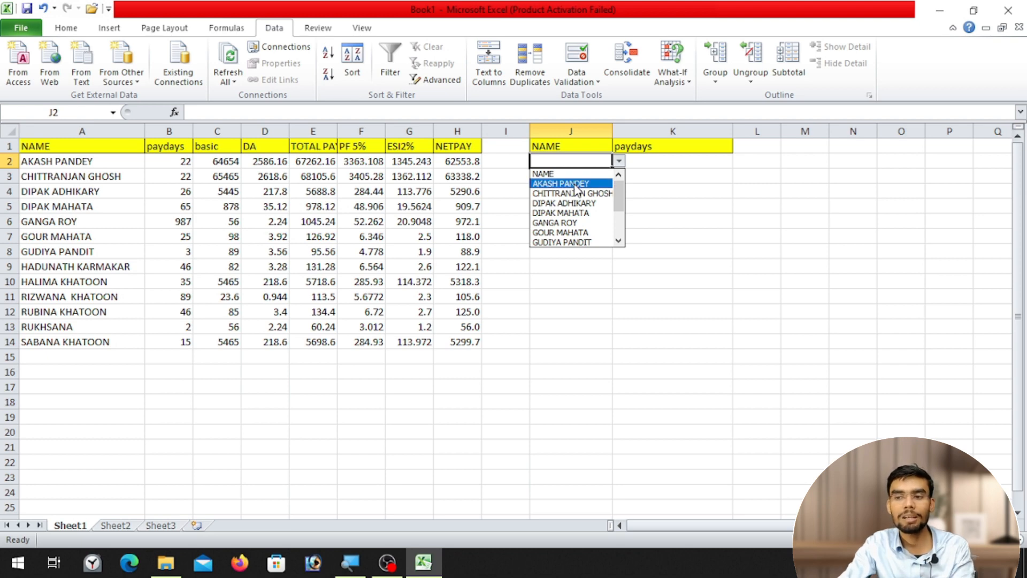
left_click(577, 187)
left_click(620, 161)
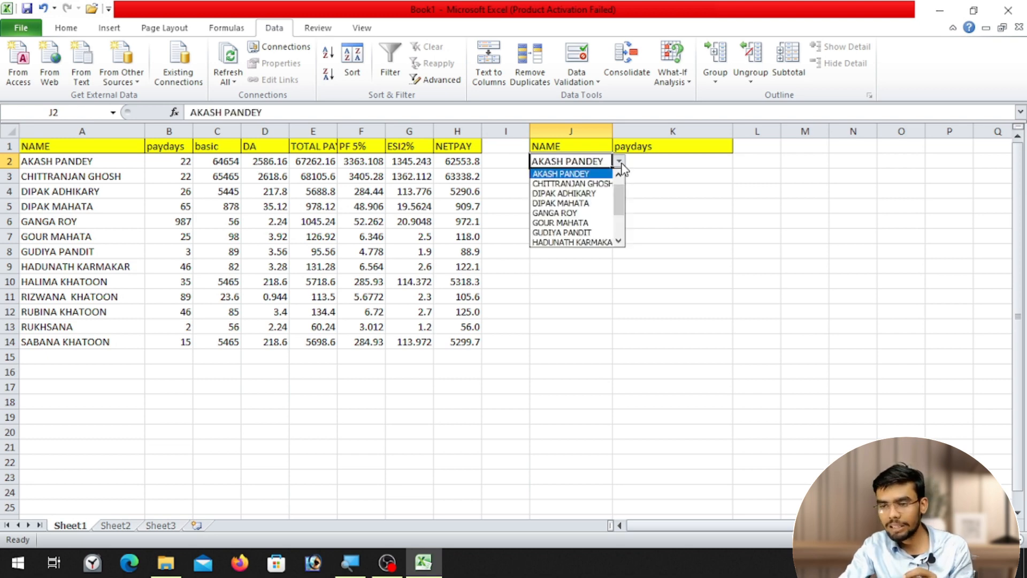
left_click(586, 196)
left_click_drag(613, 129, 641, 128)
Enter =LOOKUP(J2,A1:A14,B1:B14) in K2 and compare the result with the paydays value in B4
left_click(690, 165)
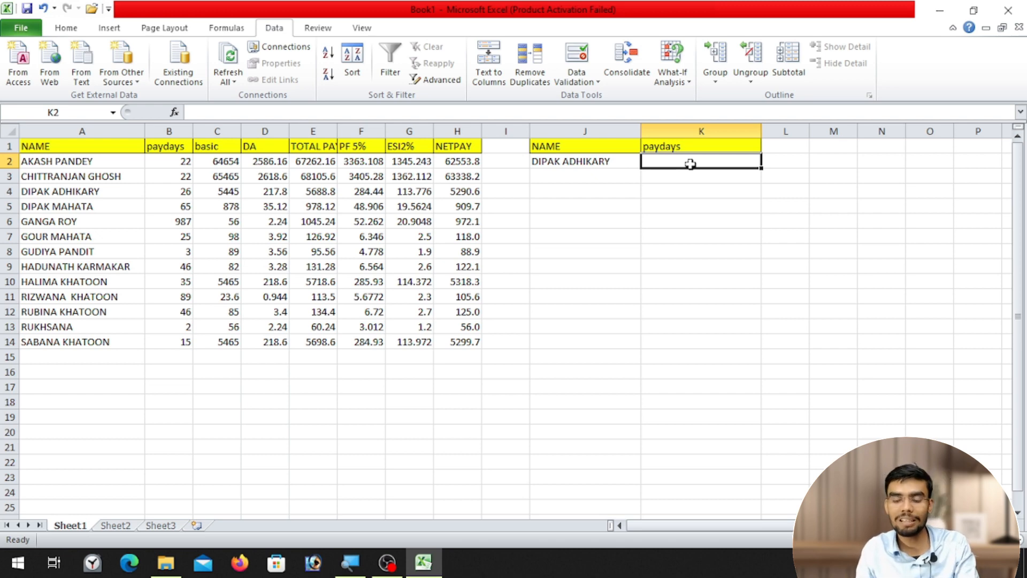
type("=loo")
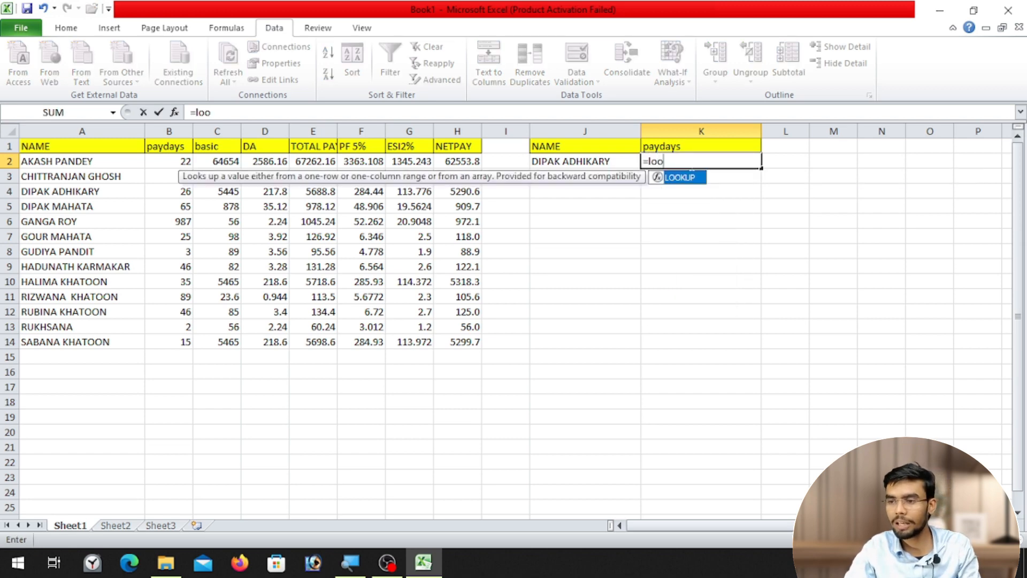
key("Tab")
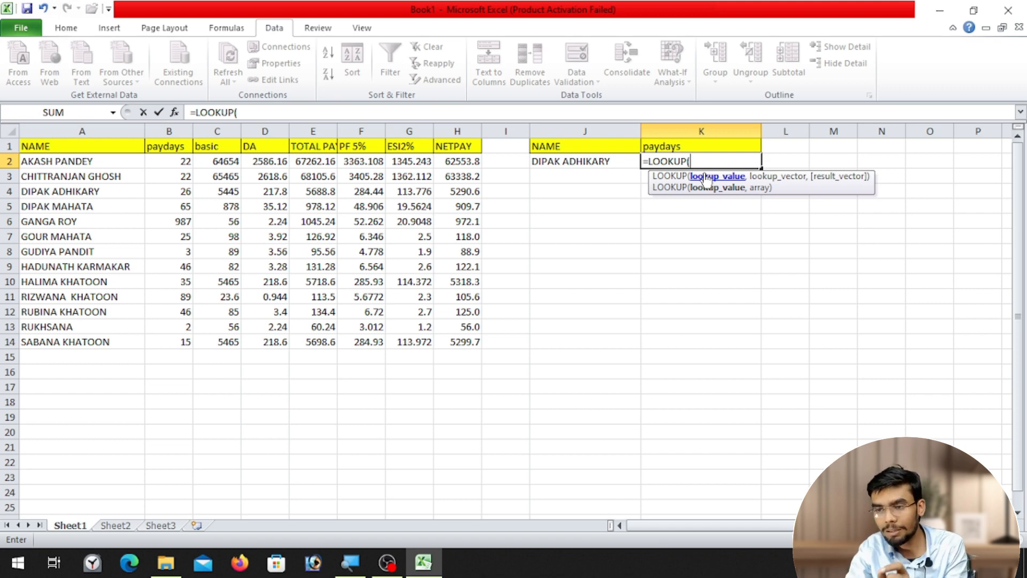
left_click(604, 161)
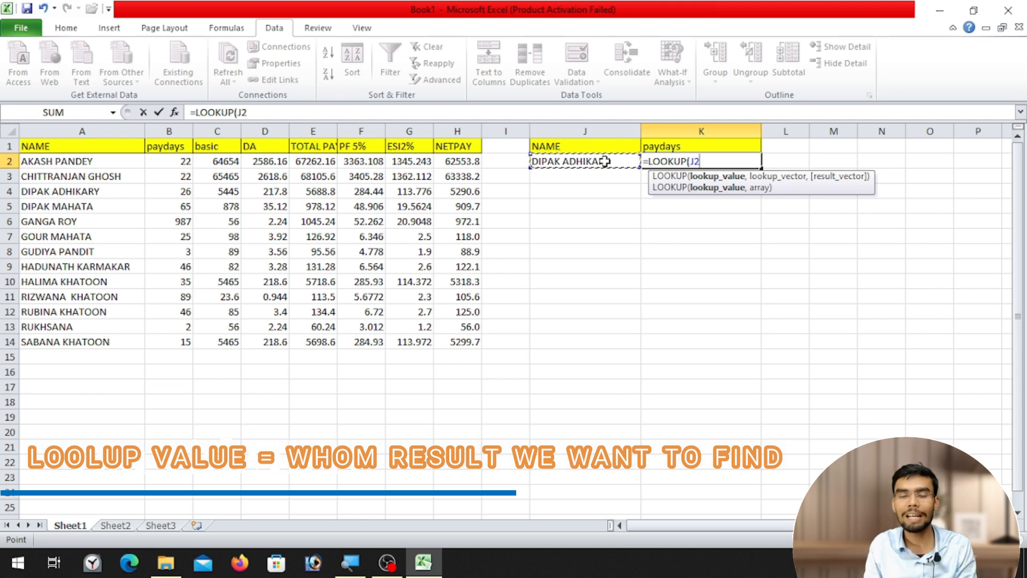
type(",")
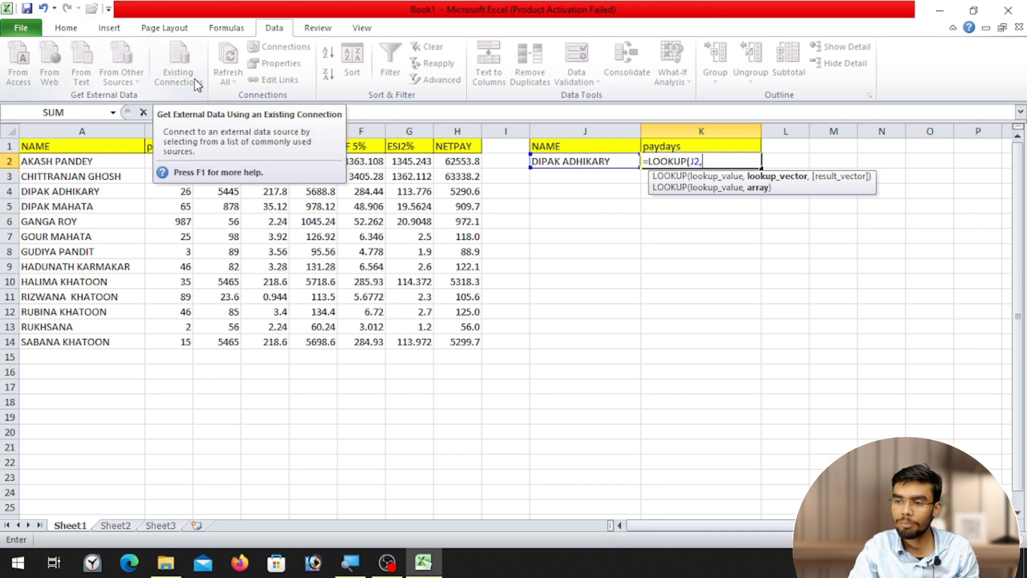
left_click_drag(88, 148, 80, 337)
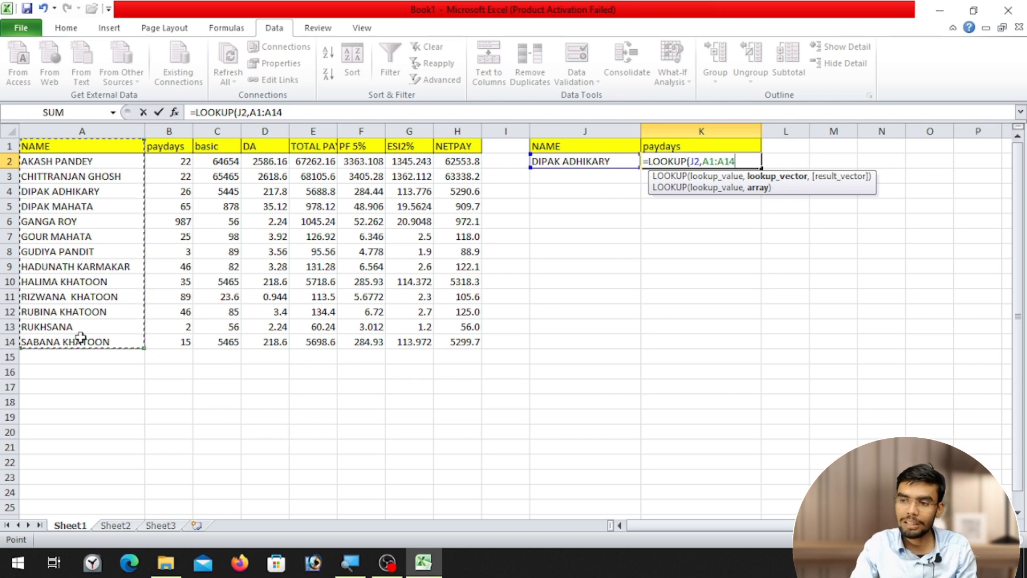
type(",")
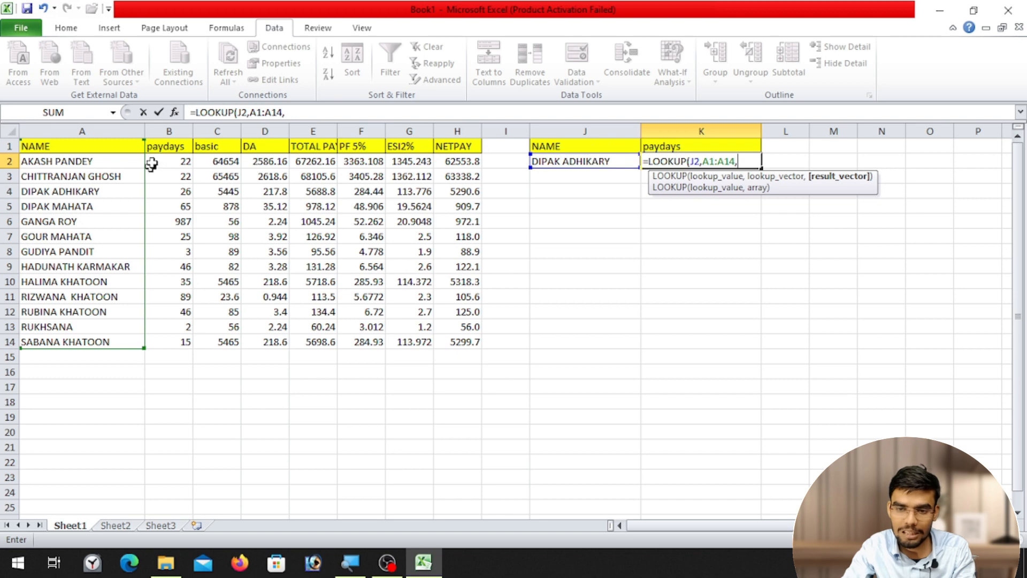
left_click_drag(152, 145, 159, 351)
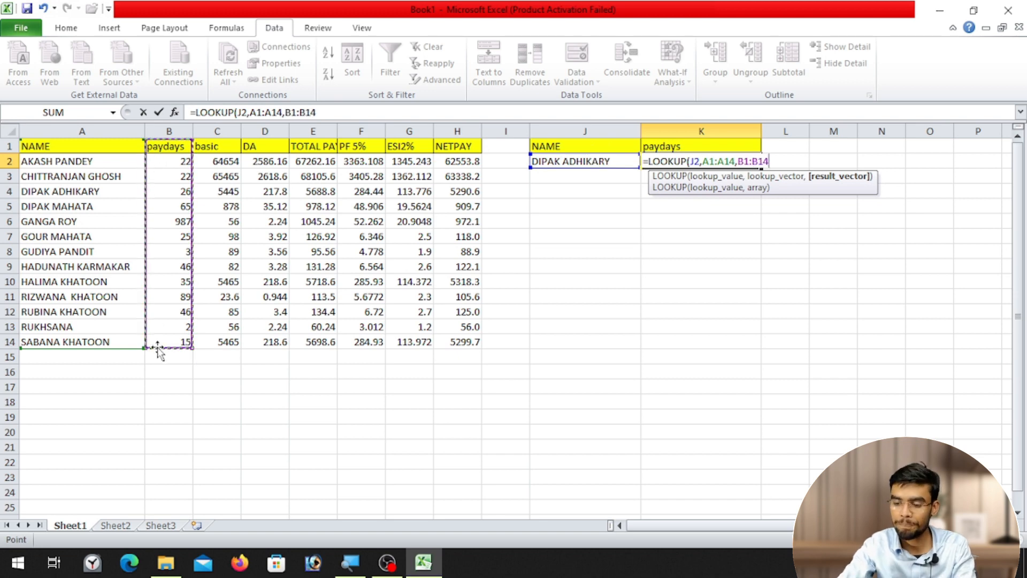
type(")")
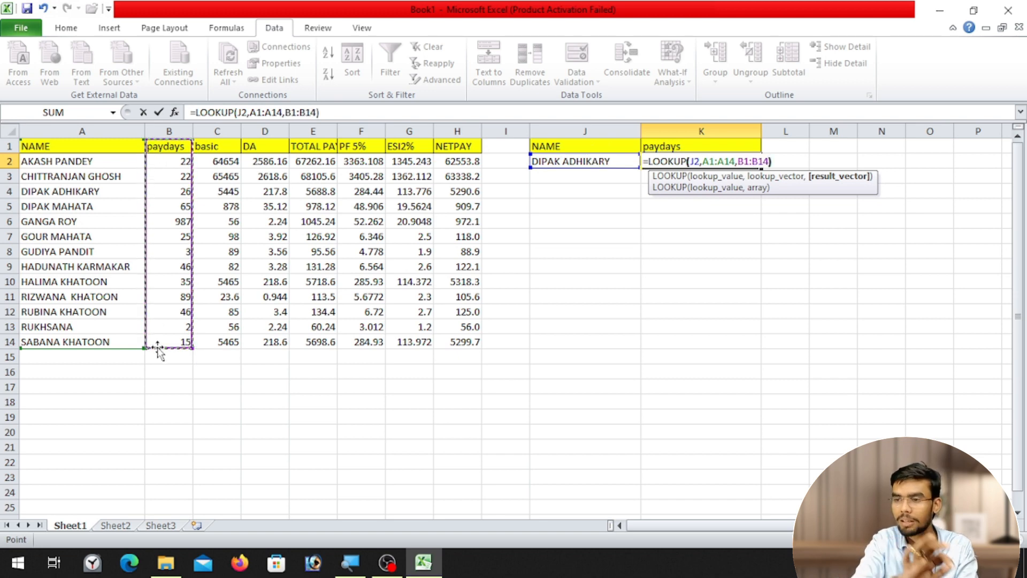
key("Return")
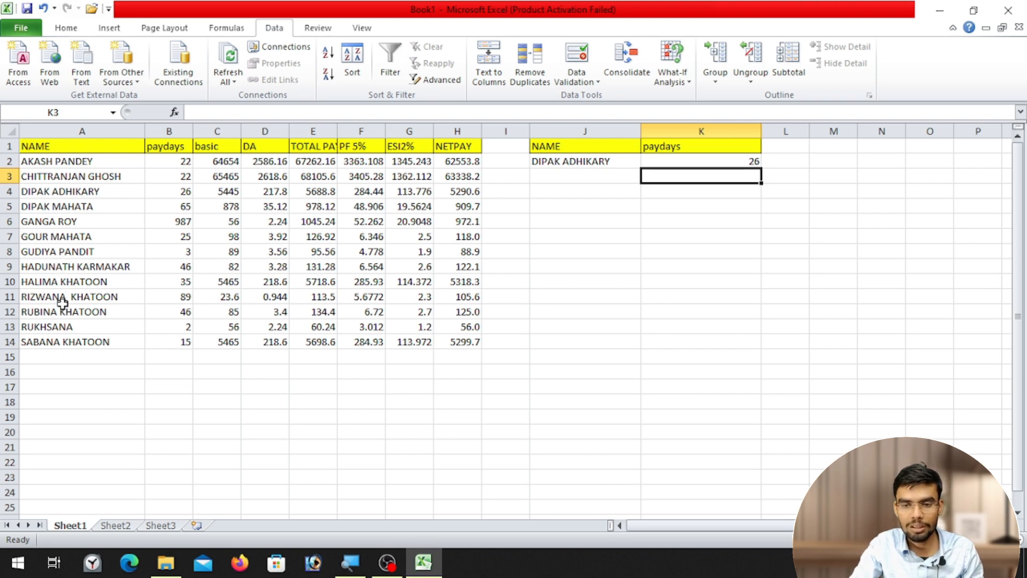
left_click(182, 197)
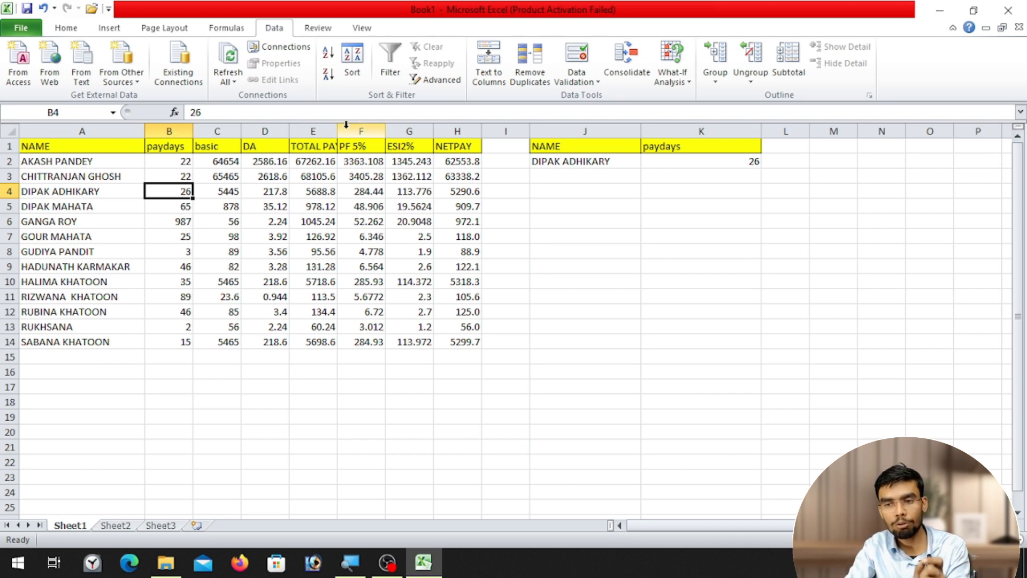
Widen column E, copy its TOTAL PAY header to L1, and widen column L to fit
left_click_drag(341, 130, 358, 130)
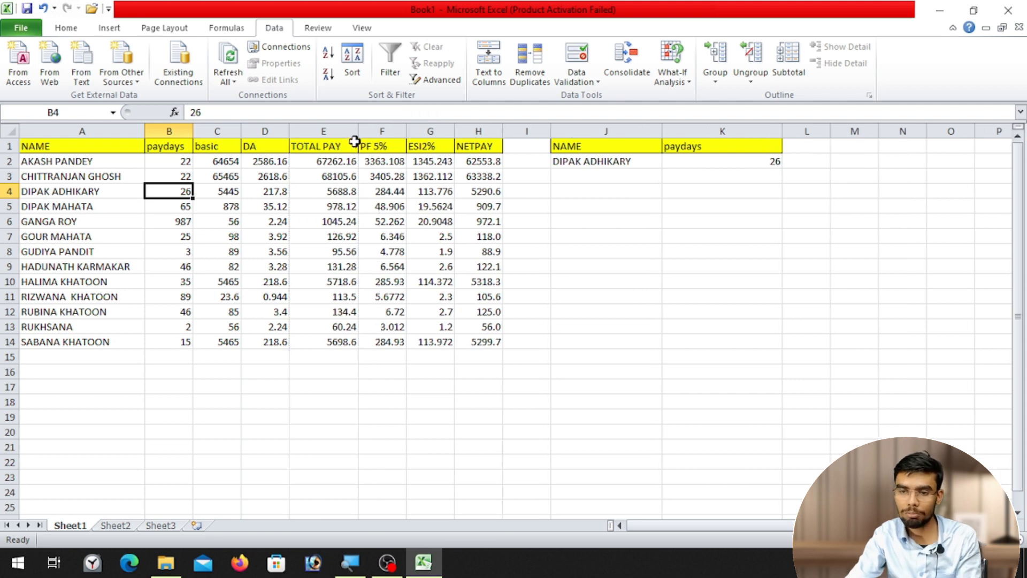
left_click(351, 146)
key("ctrl+c")
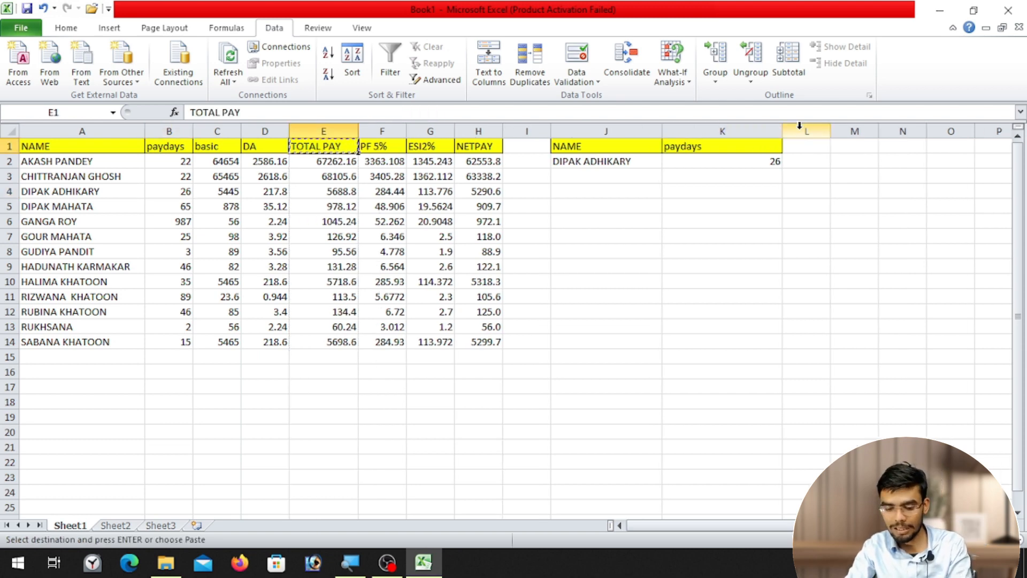
left_click(804, 144)
key("ctrl+v")
left_click(806, 161)
left_click_drag(833, 130, 854, 130)
type("=")
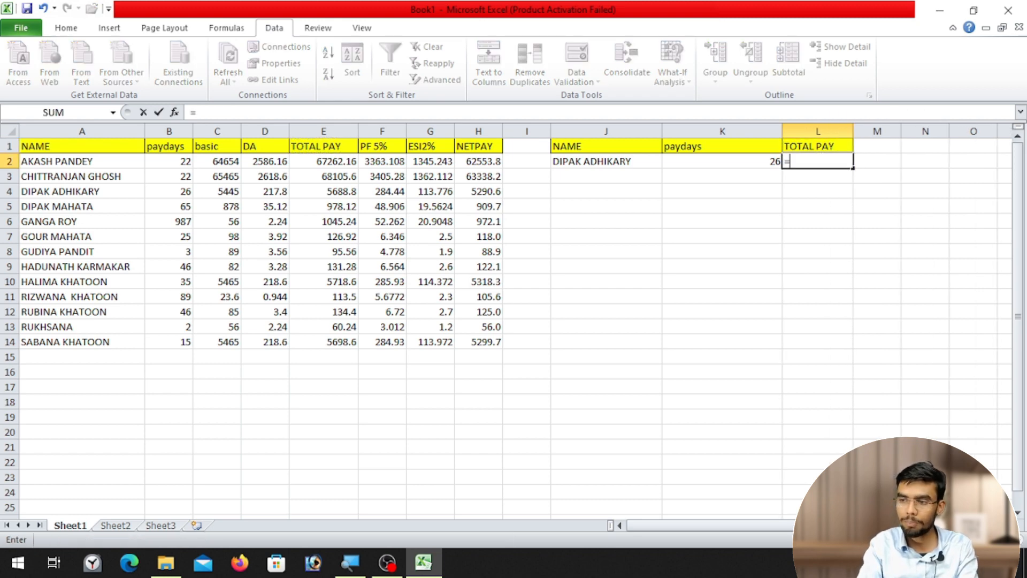
type("lo")
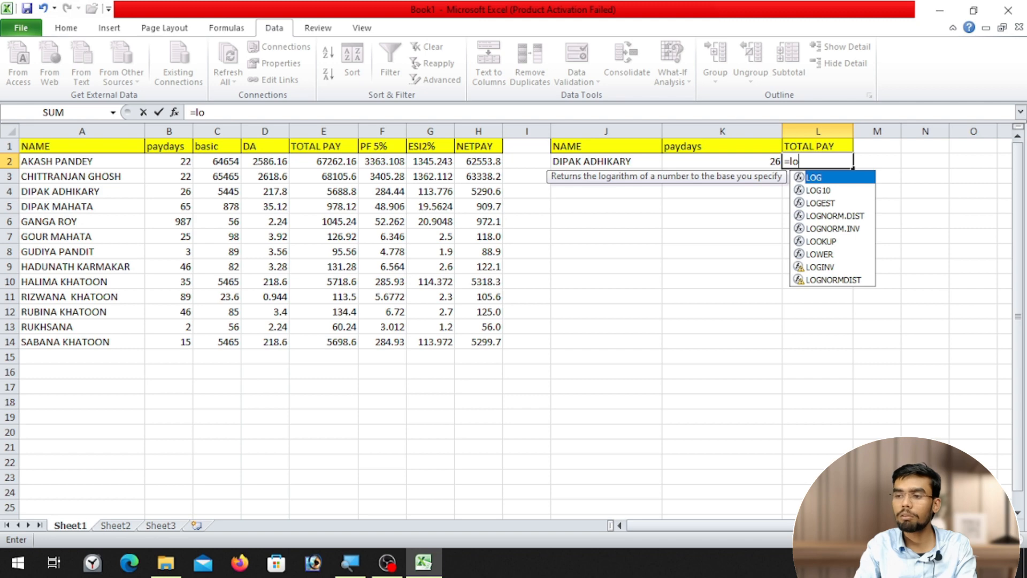
key("BackSpace")
key("BackSpace")
key("BackSpace")
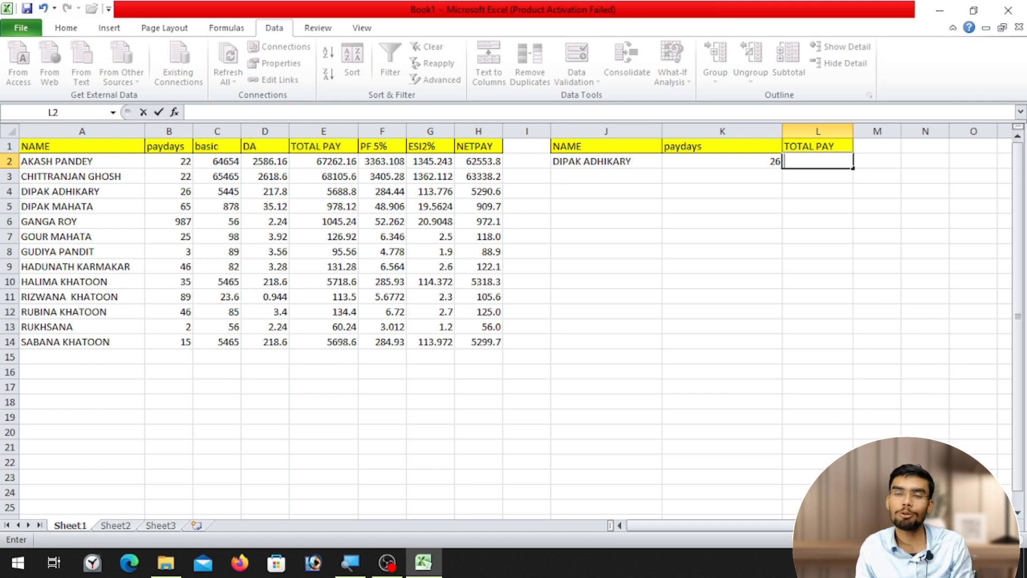
Enter =LOOKUP(J2,A1:A14,E1:E14) in L2 to retrieve the selected employee's TOTAL PAY
type("=loo")
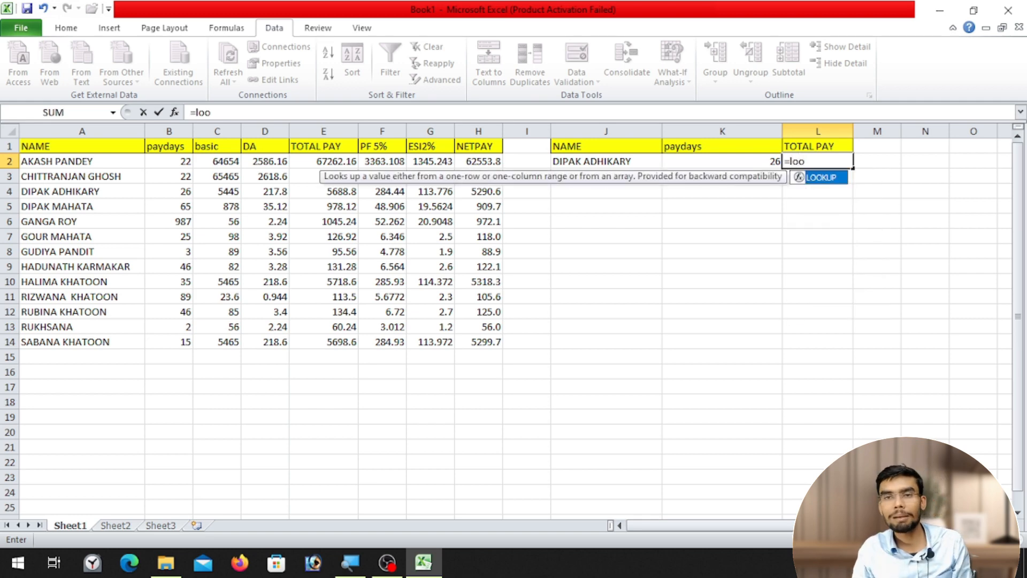
key("Tab")
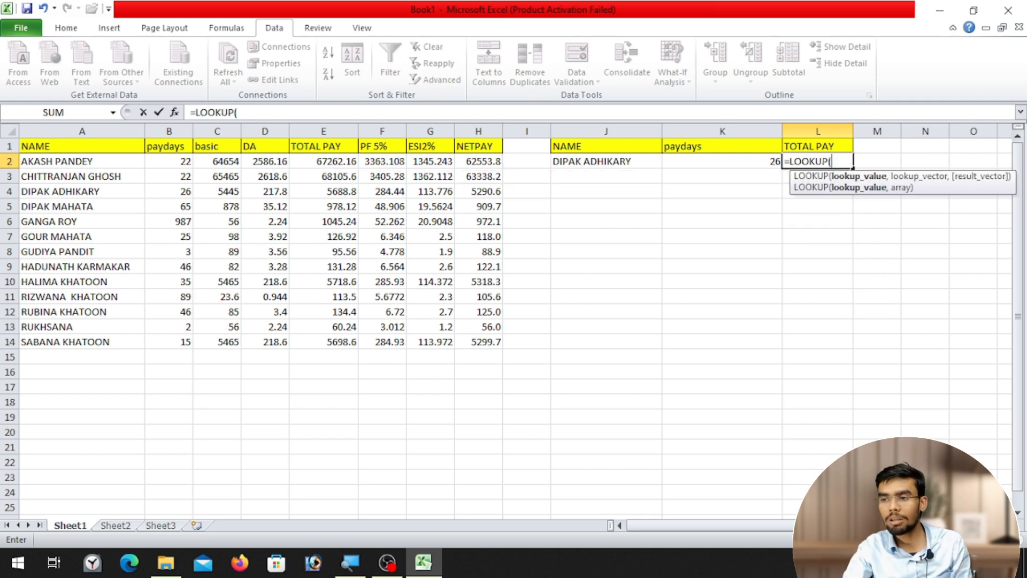
left_click(585, 168)
type(",")
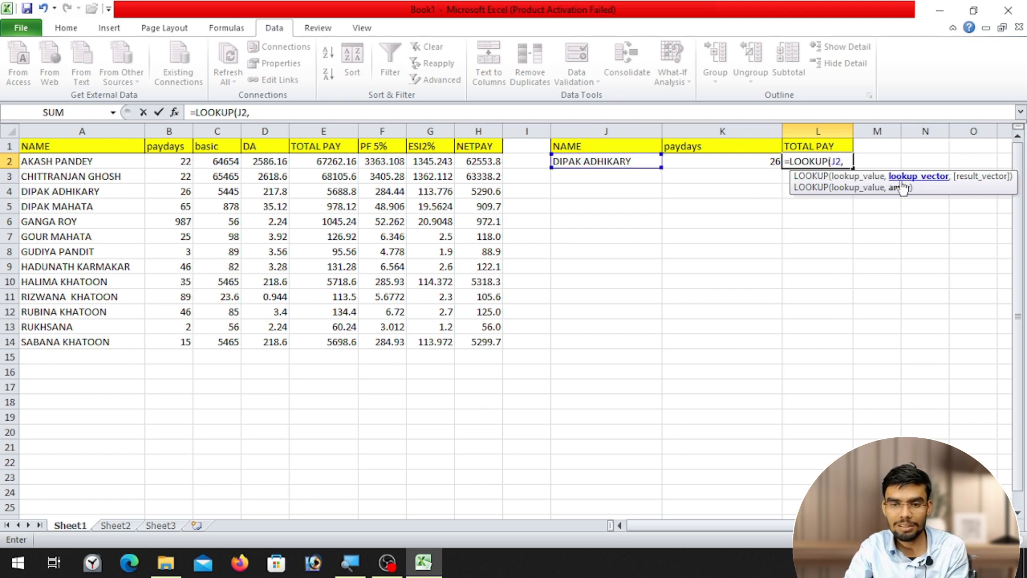
left_click_drag(58, 144, 64, 341)
type(",")
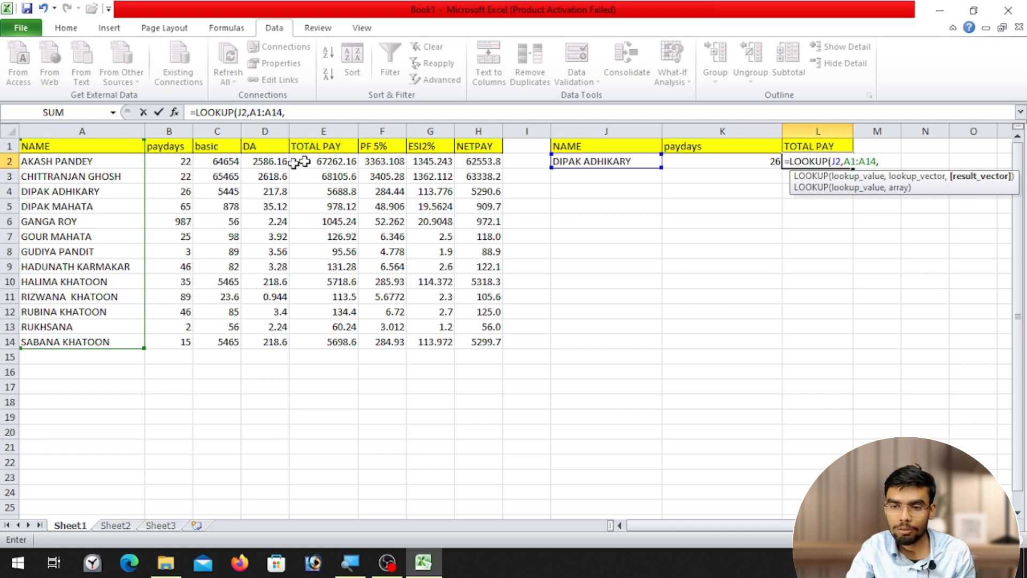
left_click_drag(328, 148, 328, 341)
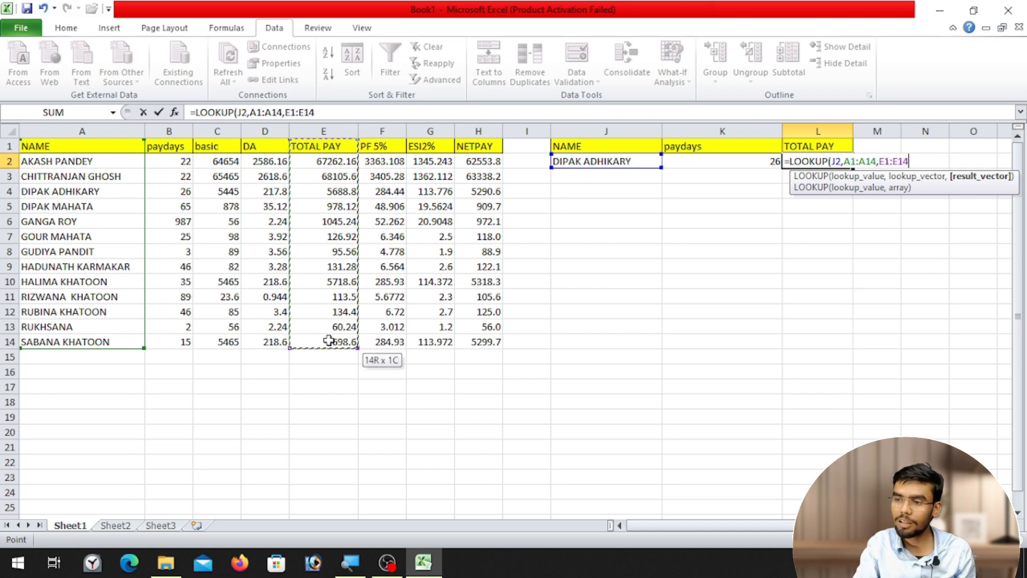
key("Return")
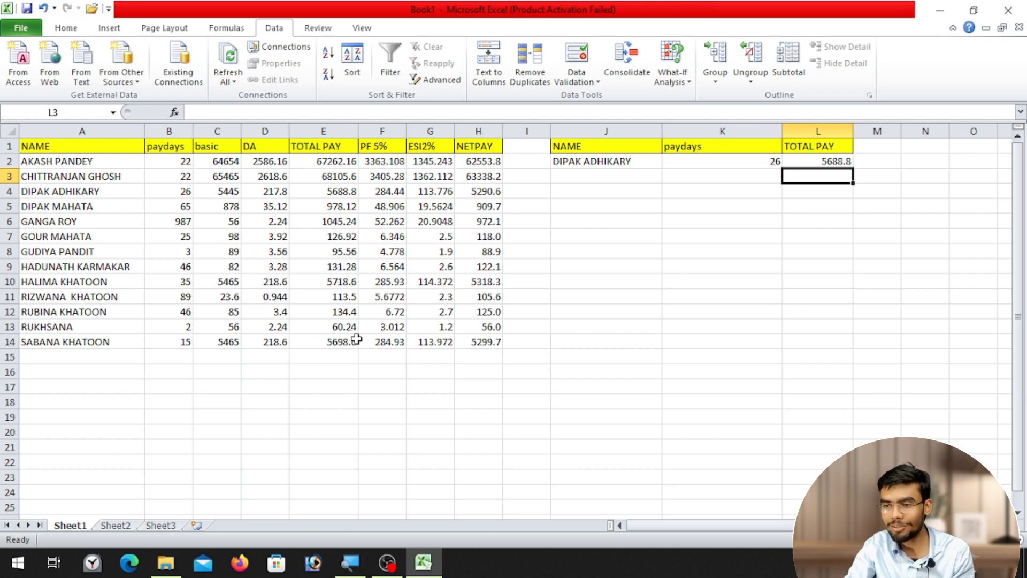
Choose the employee from row 5 in the J2 drop-down to test both lookups
left_click(623, 164)
left_click(669, 161)
left_click(614, 183)
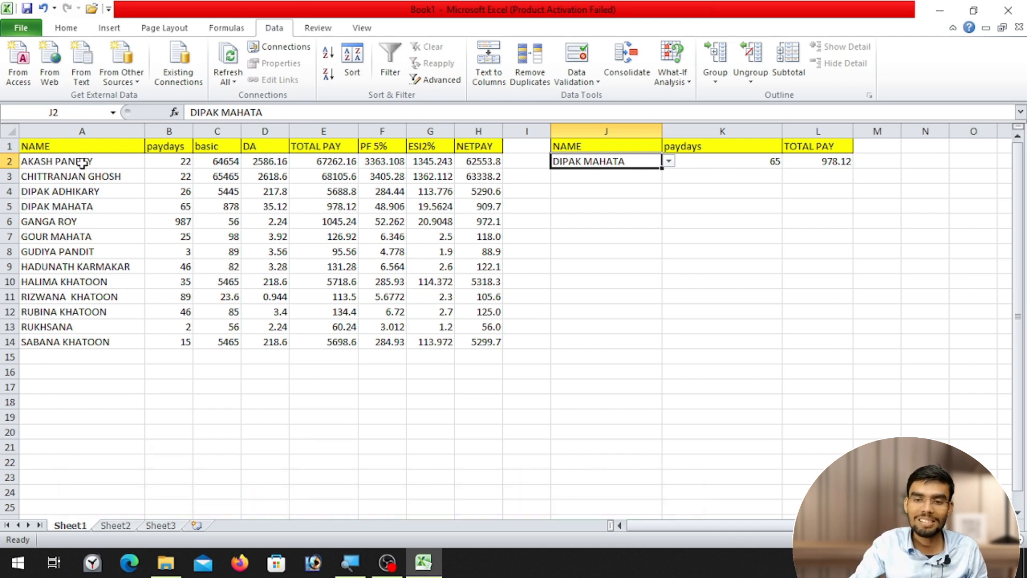
Highlight the lookup names in column A and choose the employee from row 10 in the J2 drop-down
left_click_drag(68, 147, 54, 335)
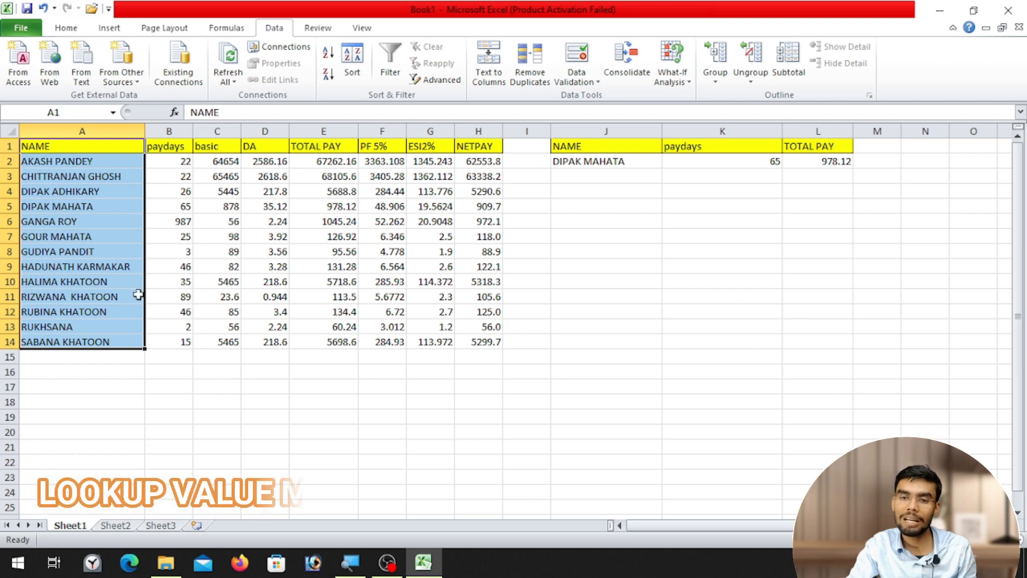
left_click(111, 127)
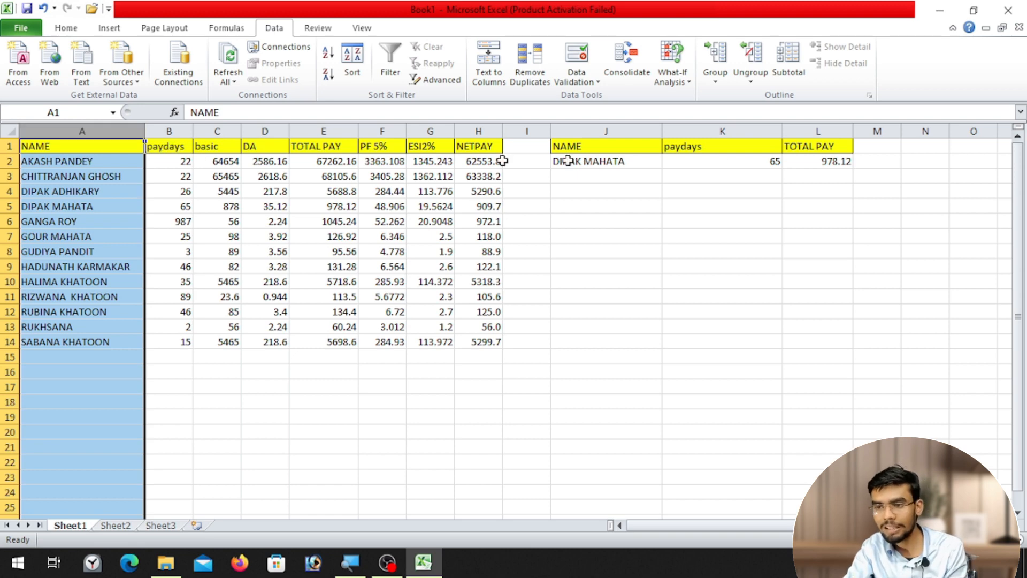
left_click(656, 162)
left_click(669, 161)
left_click(603, 217)
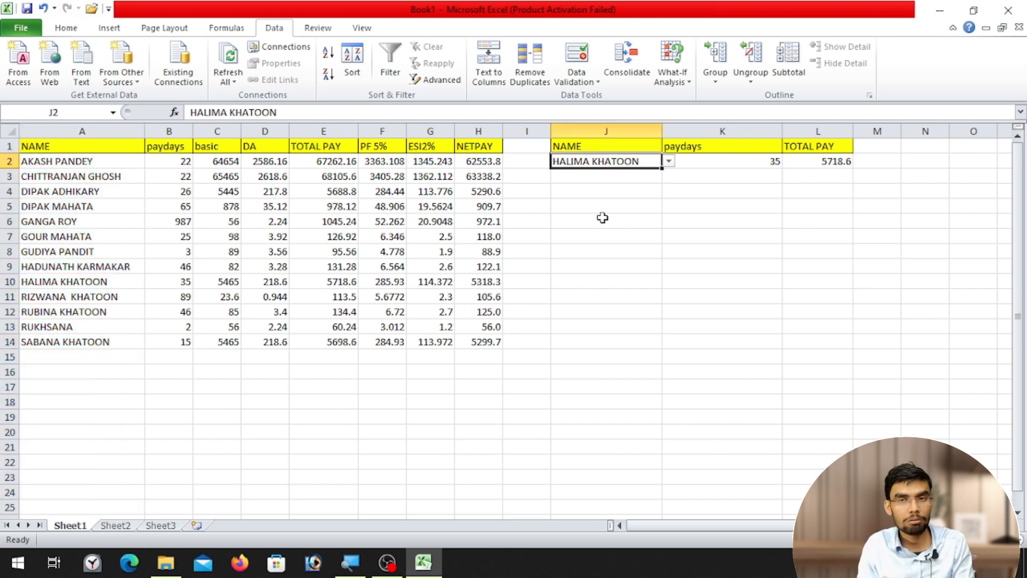